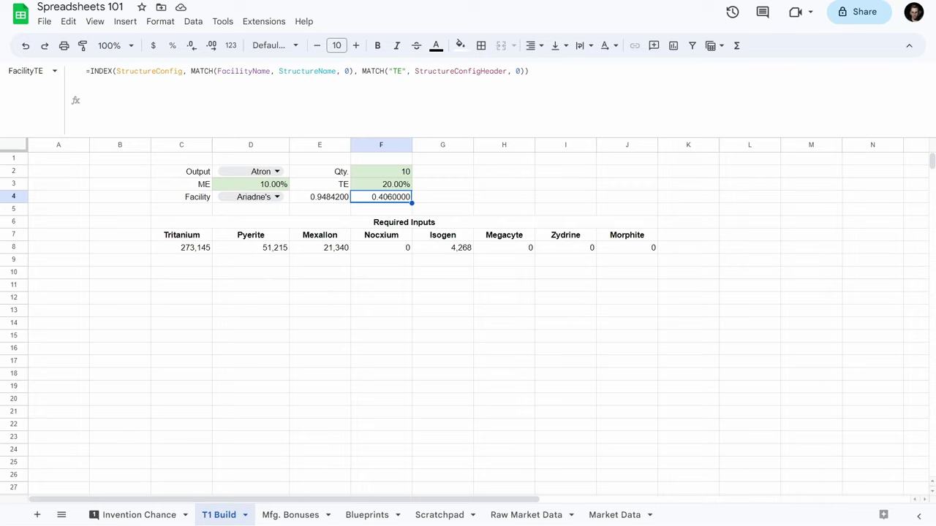
- Deselect the FacilityTE formula cell F4 by selecting a nearby cell
{"action": "left_click", "coordinate": [458, 180]}
{"action": "left_click", "coordinate": [464, 173]}
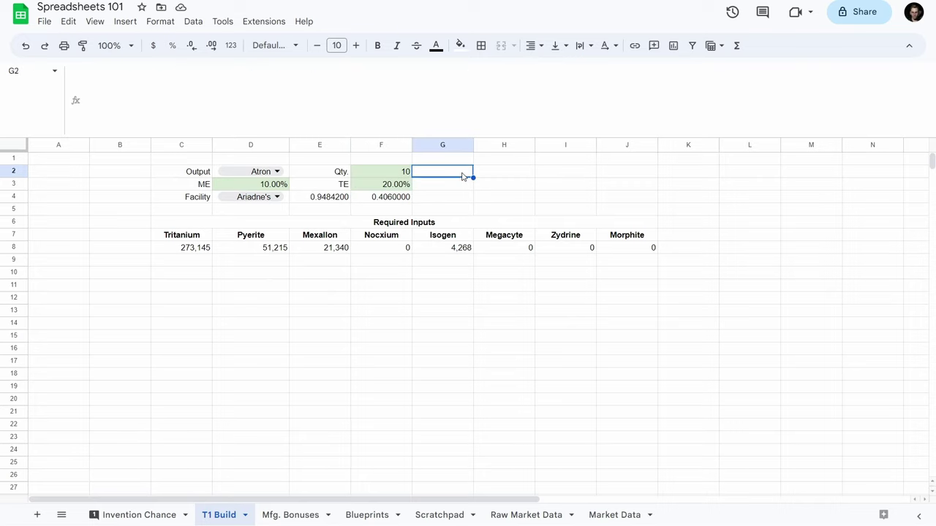
- On the Blueprints sheet, insert a column left of Tritanium and enter the header 'Duration' in C2
{"action": "left_click", "coordinate": [375, 514]}
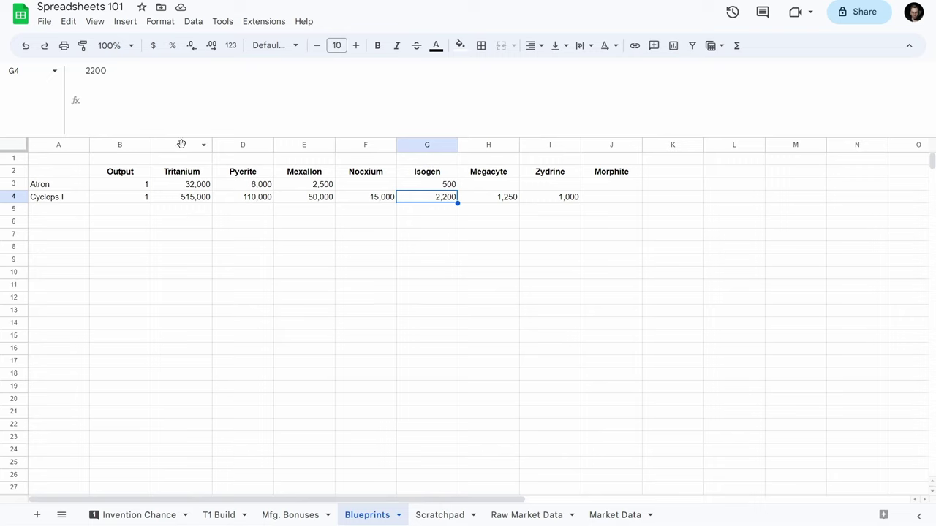
{"action": "right_click", "coordinate": [181, 144]}
{"action": "left_click", "coordinate": [230, 197]}
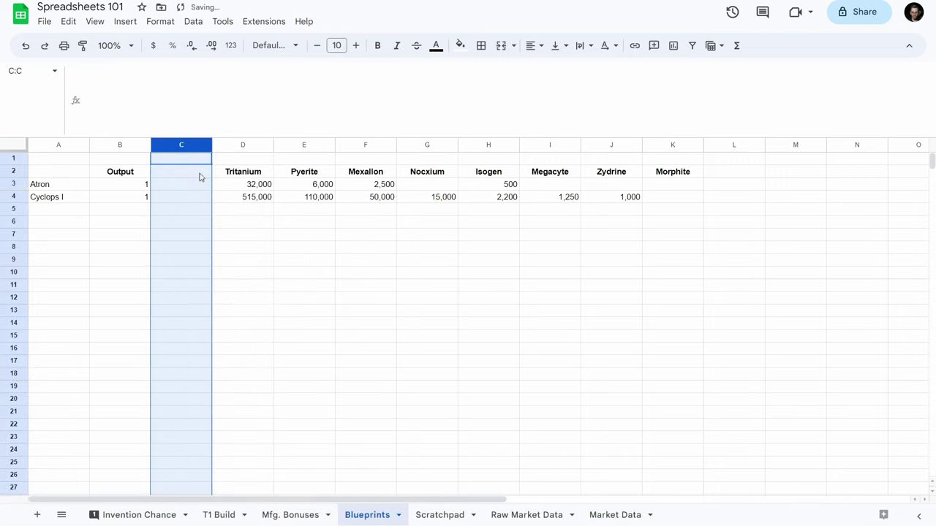
{"action": "left_click", "coordinate": [199, 177]}
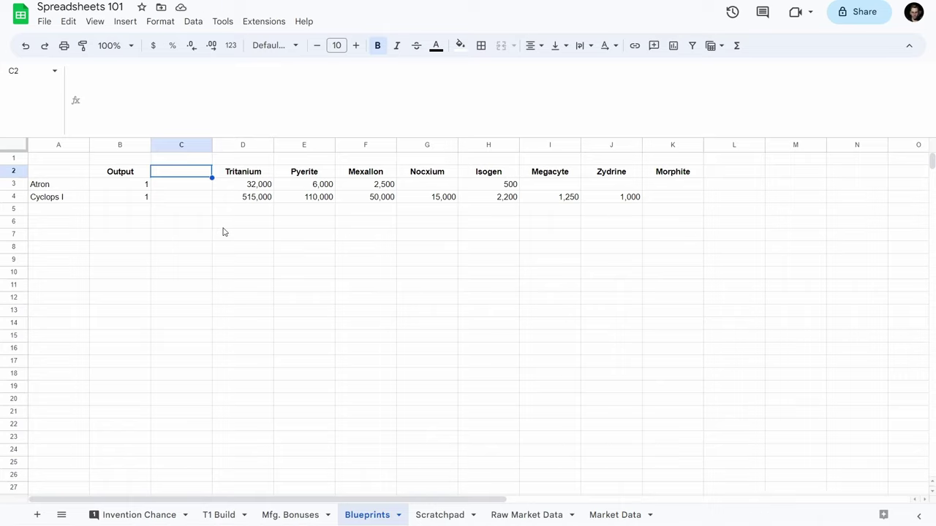
{"action": "type", "text": "Duration"}
{"action": "key", "text": "Return"}
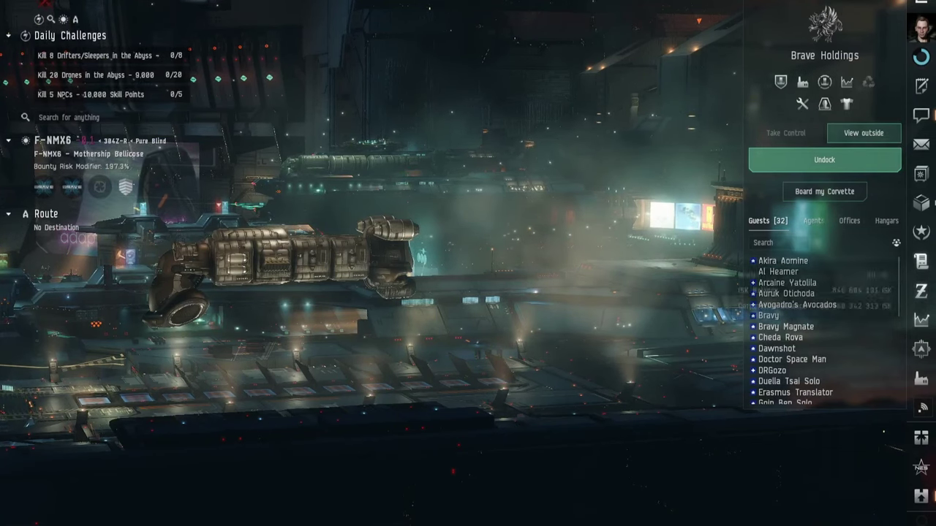
- Load the Atron Blueprint in the Industry window and view its 01:40:00 time per run
{"action": "left_click", "coordinate": [922, 378]}
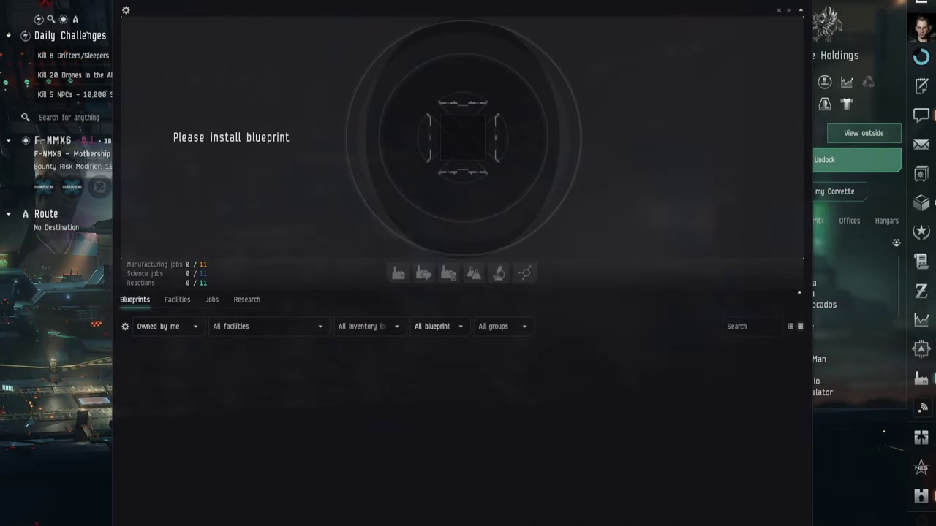
{"action": "type", "text": "Atron"}
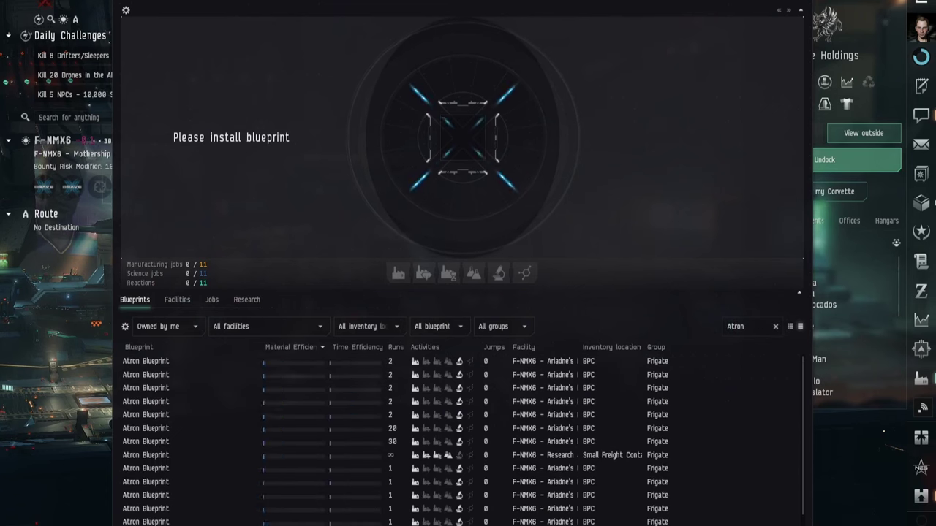
{"action": "left_click", "coordinate": [145, 375]}
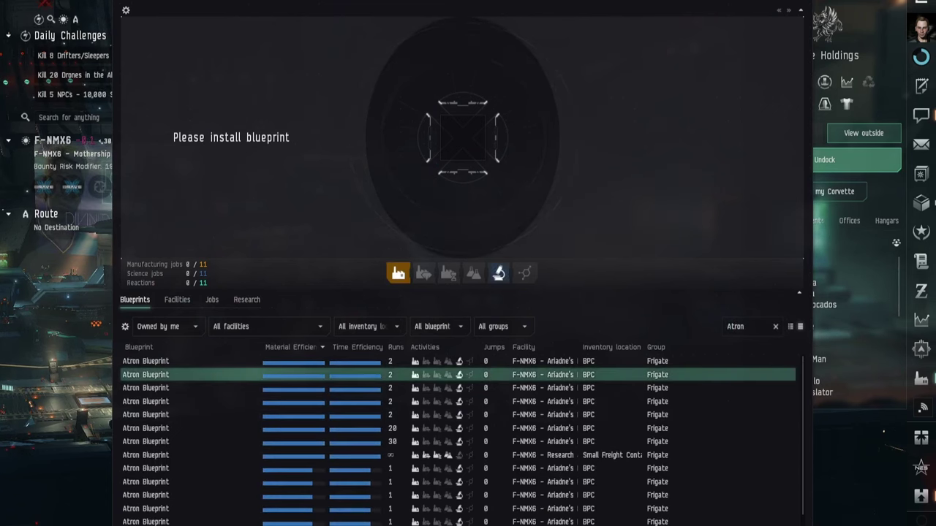
{"action": "right_click", "coordinate": [471, 137]}
{"action": "left_click", "coordinate": [493, 147]}
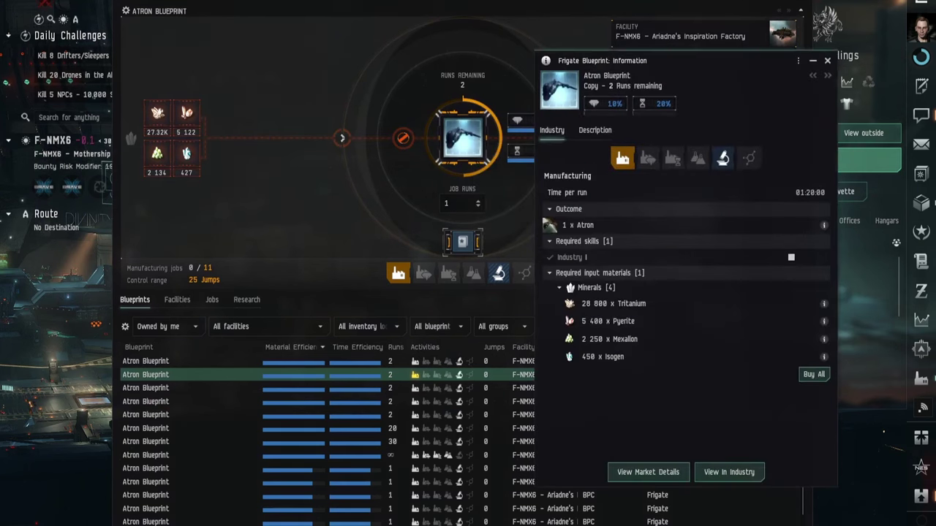
{"action": "left_click", "coordinate": [824, 225]}
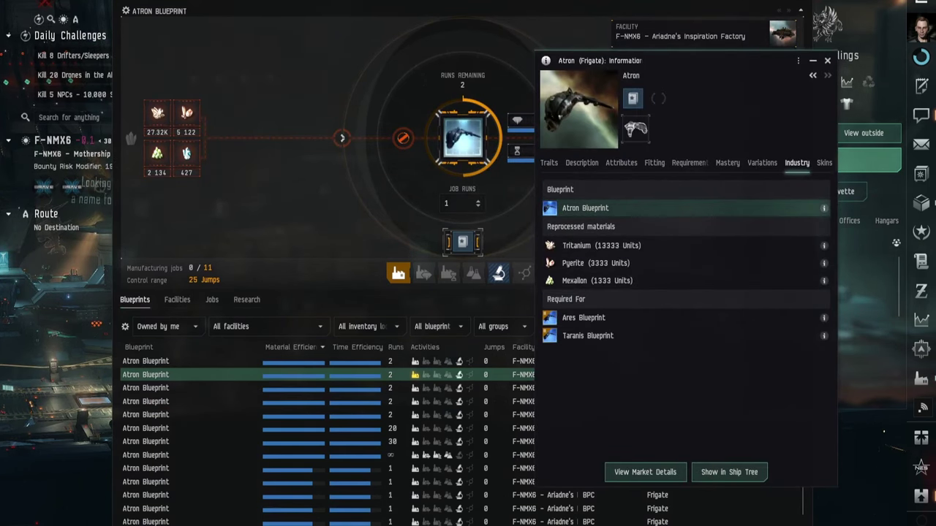
{"action": "left_click", "coordinate": [824, 208]}
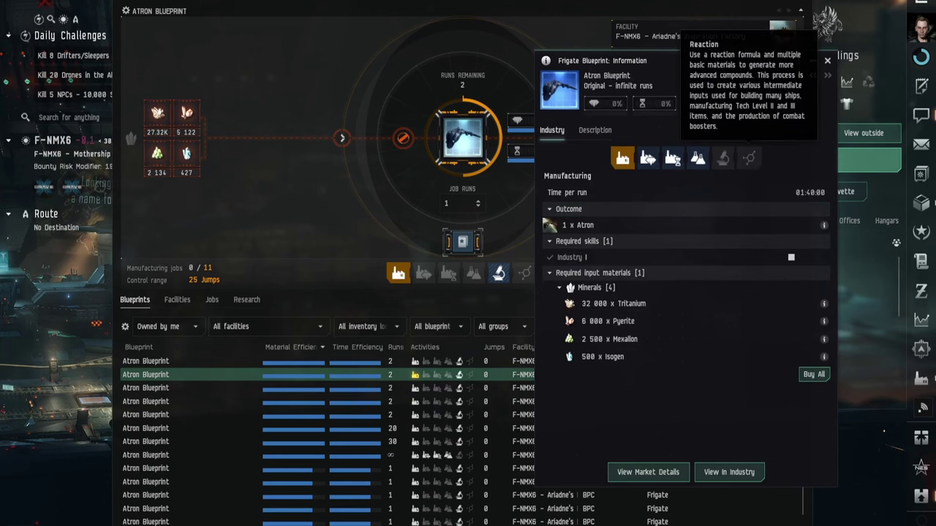
{"action": "left_click_drag", "start_coordinate": [621, 61], "coordinate": [382, 58]}
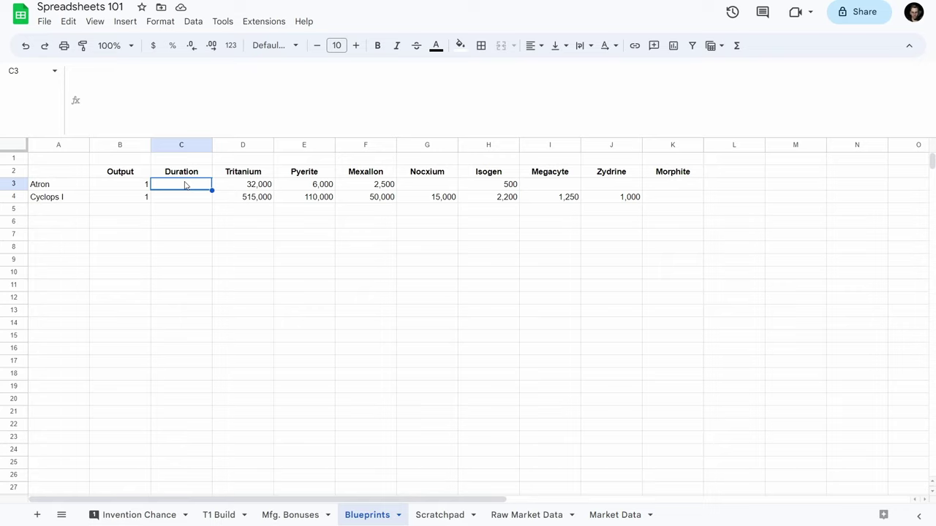
- Try =duration, time and date function names in C3, erasing each attempt
{"action": "type", "text": "=duration"}
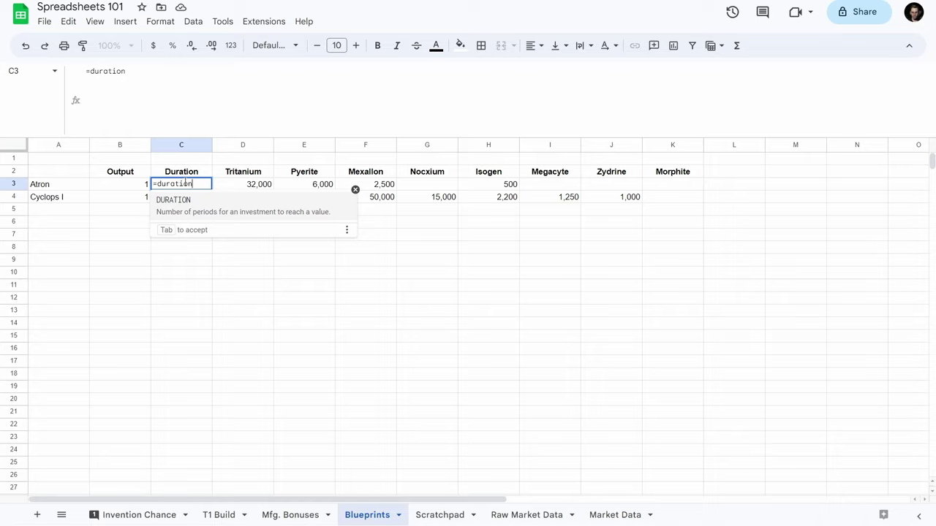
{"action": "key", "text": "Escape"}
{"action": "key", "text": "BackSpace"}
{"action": "key", "text": "BackSpace"}
{"action": "key", "text": "BackSpace"}
{"action": "key", "text": "BackSpace"}
{"action": "key", "text": "BackSpace"}
{"action": "key", "text": "BackSpace"}
{"action": "key", "text": "BackSpace"}
{"action": "key", "text": "BackSpace"}
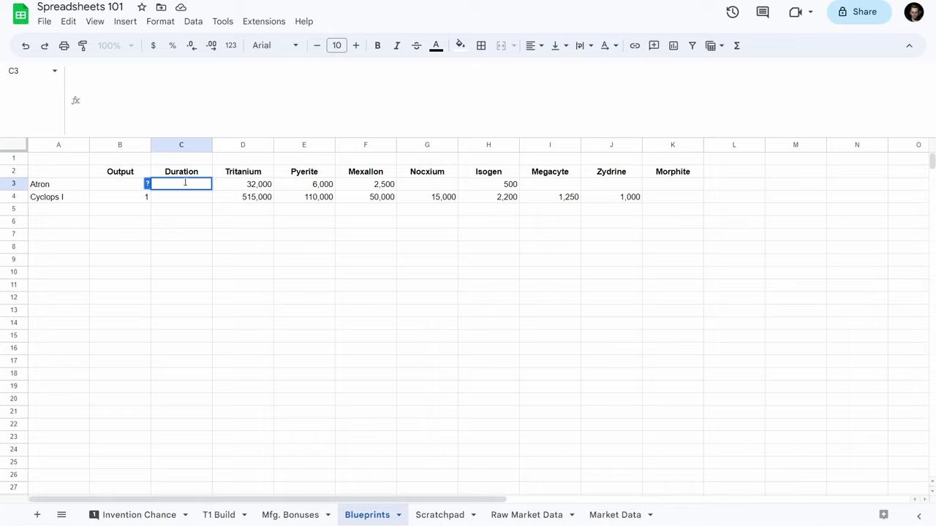
{"action": "type", "text": "time"}
{"action": "key", "text": "BackSpace"}
{"action": "key", "text": "BackSpace"}
{"action": "key", "text": "BackSpace"}
{"action": "key", "text": "BackSpace"}
{"action": "type", "text": "=d"}
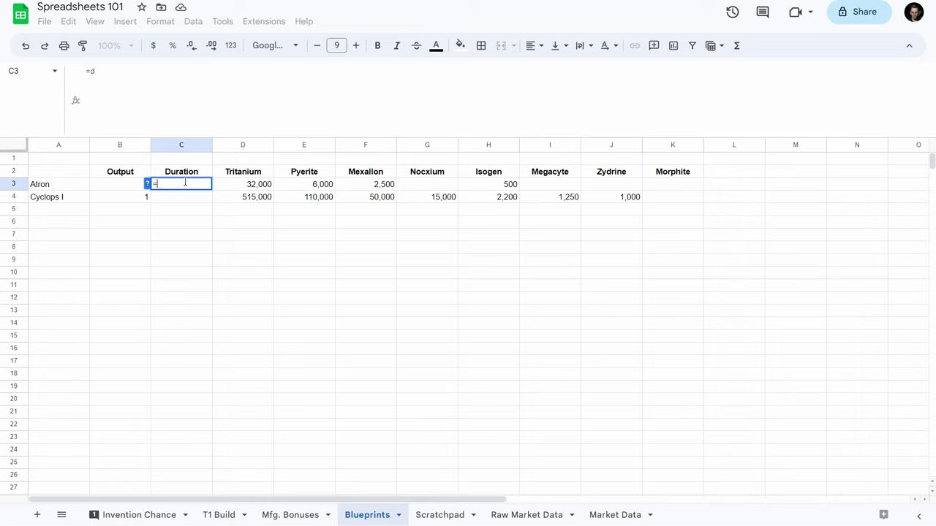
{"action": "type", "text": "time"}
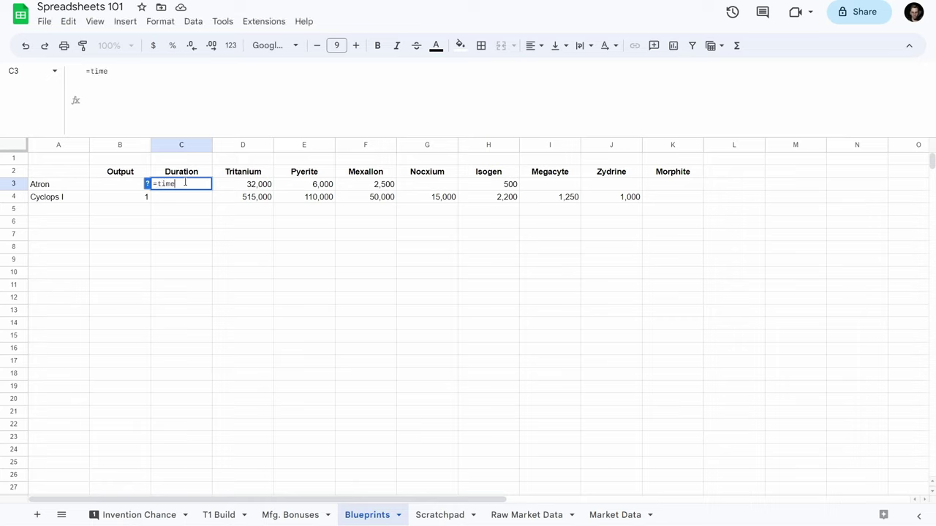
{"action": "key", "text": "BackSpace"}
{"action": "key", "text": "BackSpace"}
{"action": "key", "text": "BackSpace"}
{"action": "key", "text": "BackSpace"}
{"action": "type", "text": "date"}
{"action": "left_click", "coordinate": [146, 184]}
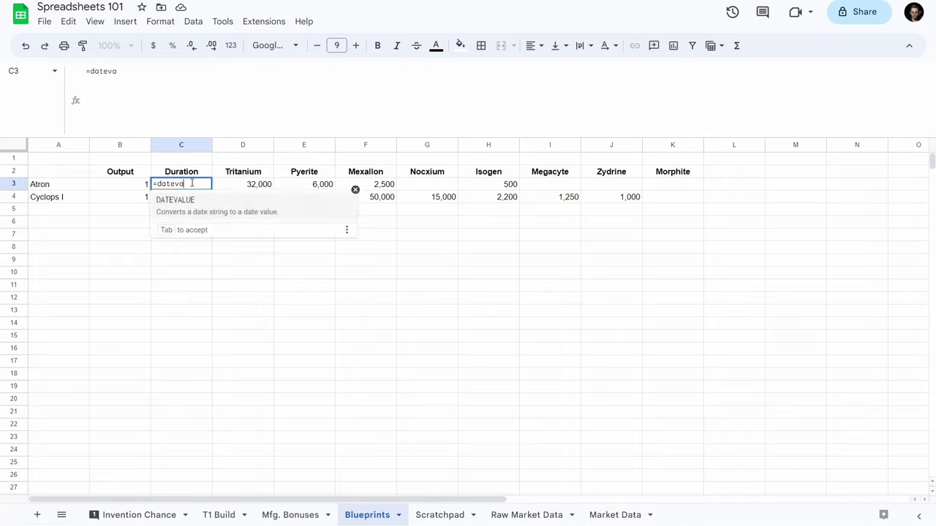
{"action": "left_click_drag", "start_coordinate": [193, 183], "coordinate": [144, 188]}
- Browse the DATE and TIME suggestions and accept TIMEVALUE as C3's function
{"action": "type", "text": "="}
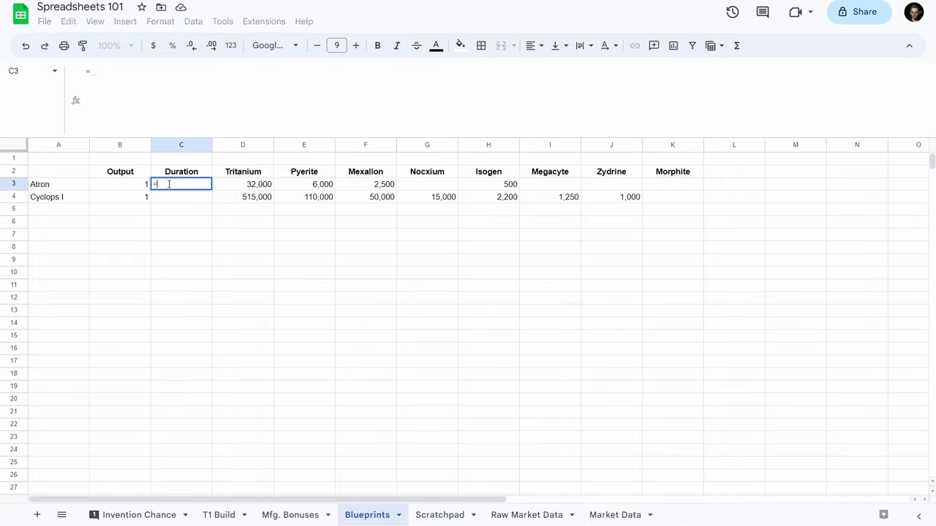
{"action": "type", "text": "date"}
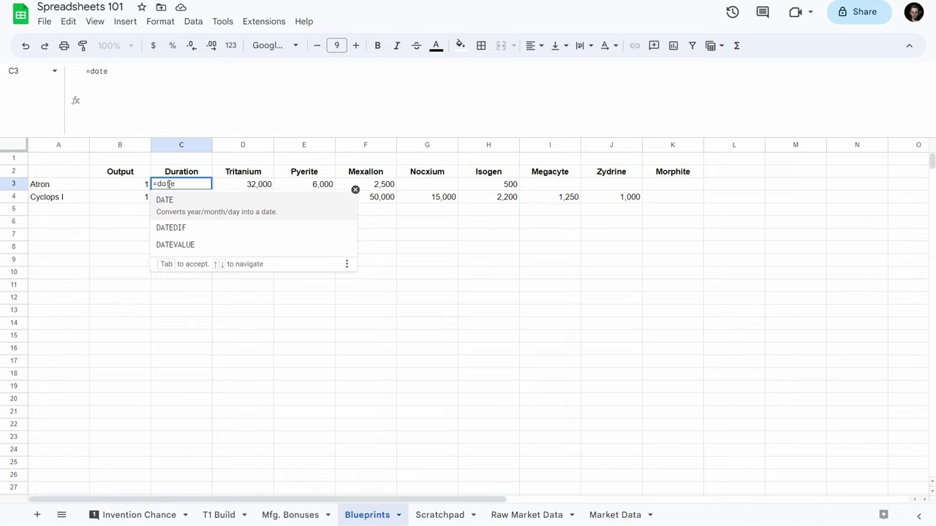
{"action": "key", "text": "Down"}
{"action": "key", "text": "Down"}
{"action": "key", "text": "Up"}
{"action": "key", "text": "Down"}
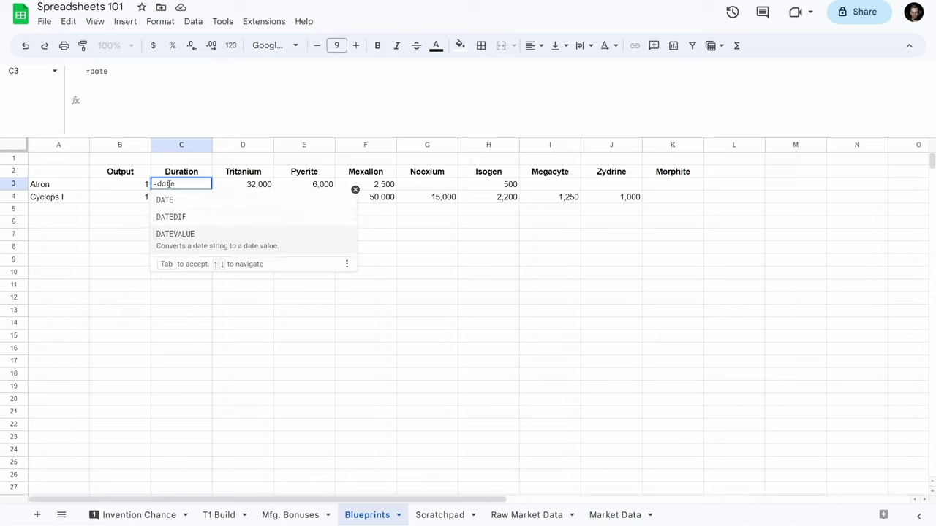
{"action": "key", "text": "Up"}
{"action": "key", "text": "Up"}
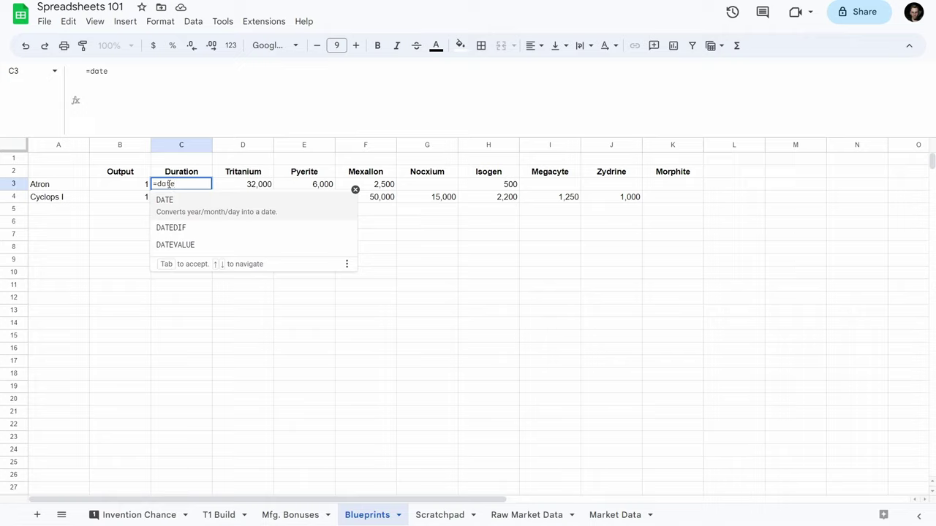
{"action": "key", "text": "BackSpace"}
{"action": "key", "text": "BackSpace"}
{"action": "key", "text": "BackSpace"}
{"action": "key", "text": "BackSpace"}
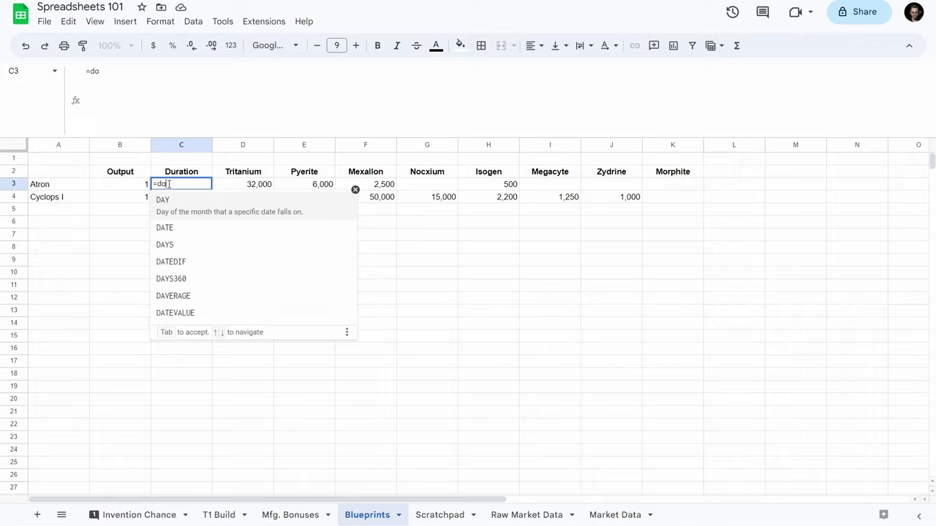
{"action": "type", "text": "time"}
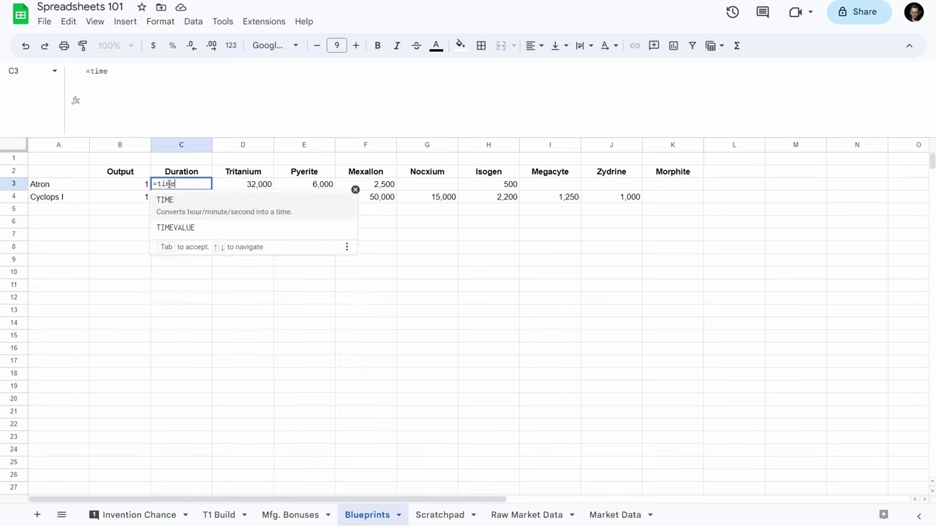
{"action": "key", "text": "Down"}
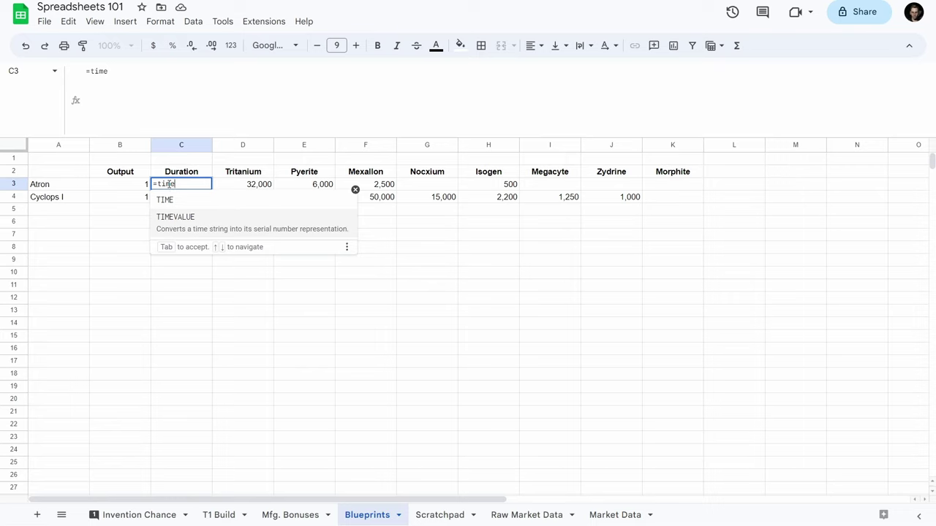
{"action": "key", "text": "Tab"}
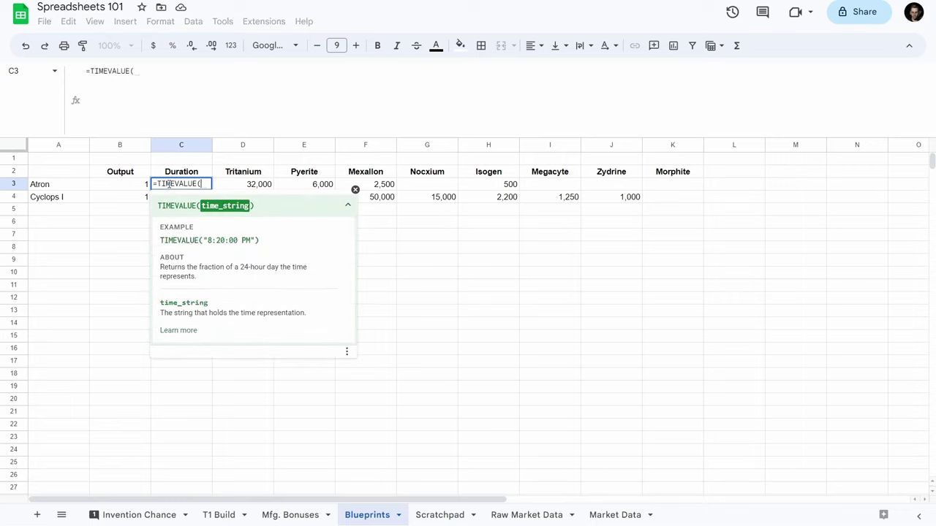
- Enter TIMEVALUE("1h40m") in C3, then correct the time text to colon format
{"action": "type", "text": "\""}
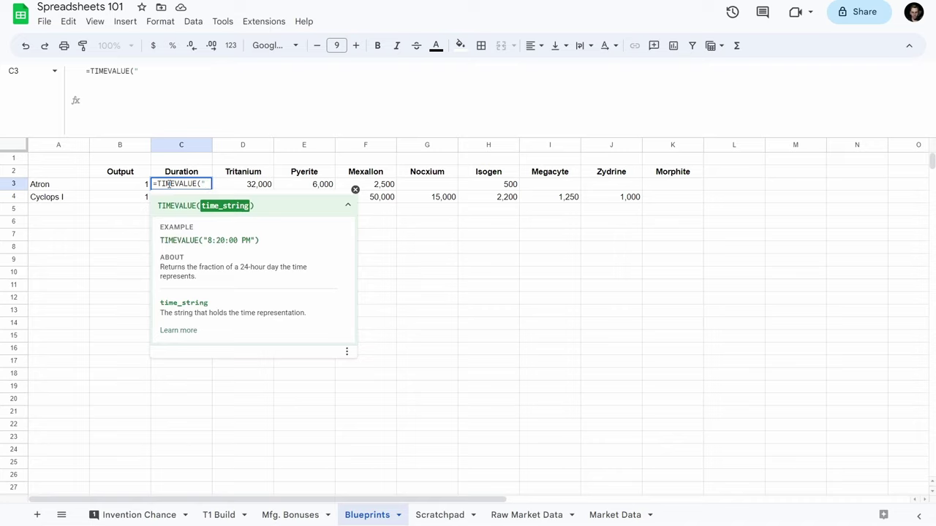
{"action": "type", "text": "1h40m"}
{"action": "type", "text": ")"}
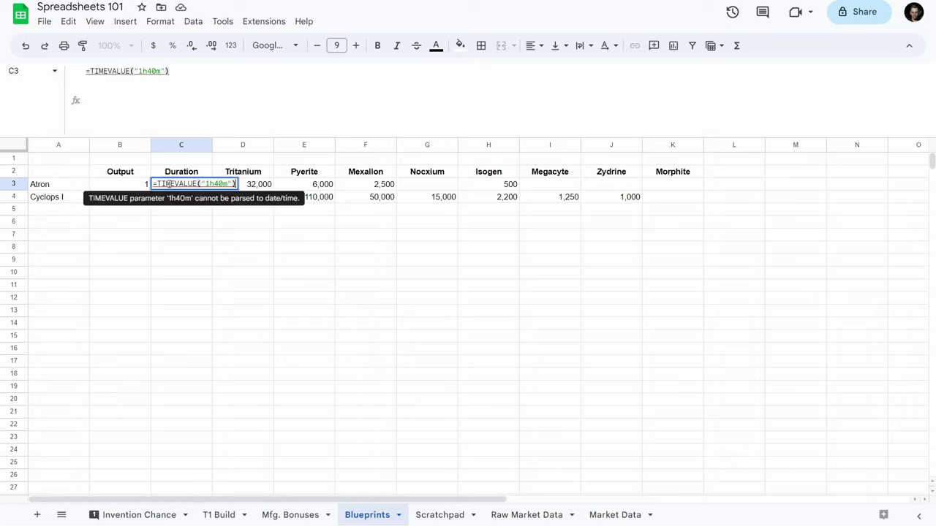
{"action": "key", "text": "Return"}
{"action": "left_click", "coordinate": [170, 188]}
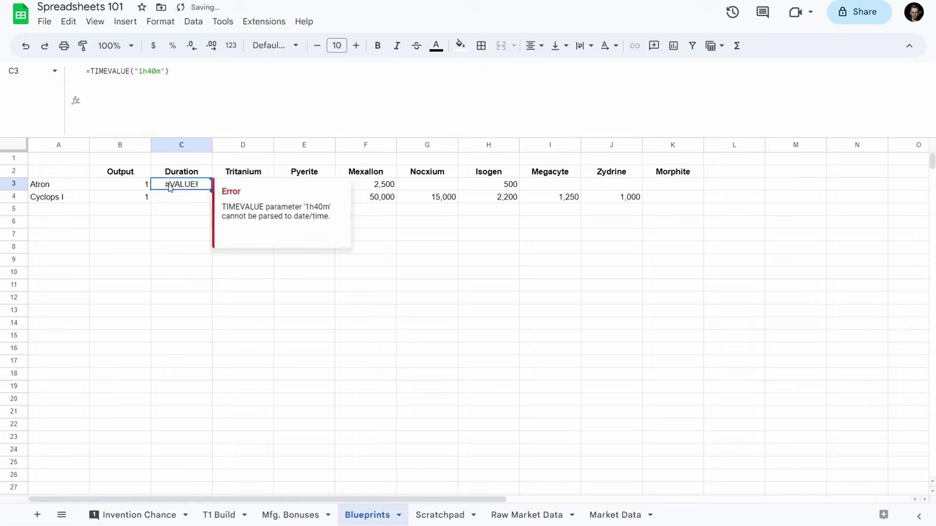
{"action": "left_click", "coordinate": [150, 71]}
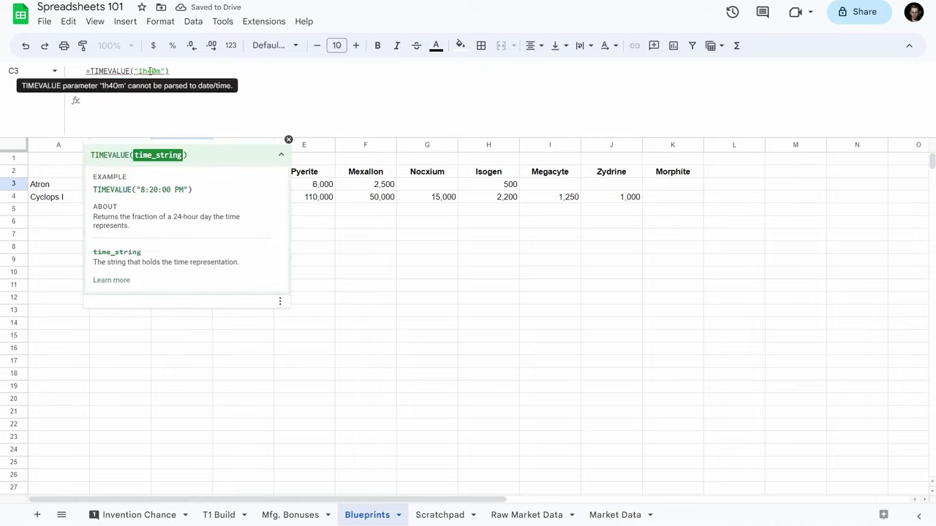
{"action": "key", "text": "BackSpace"}
{"action": "type", "text": ":"}
{"action": "key", "text": "BackSpace"}
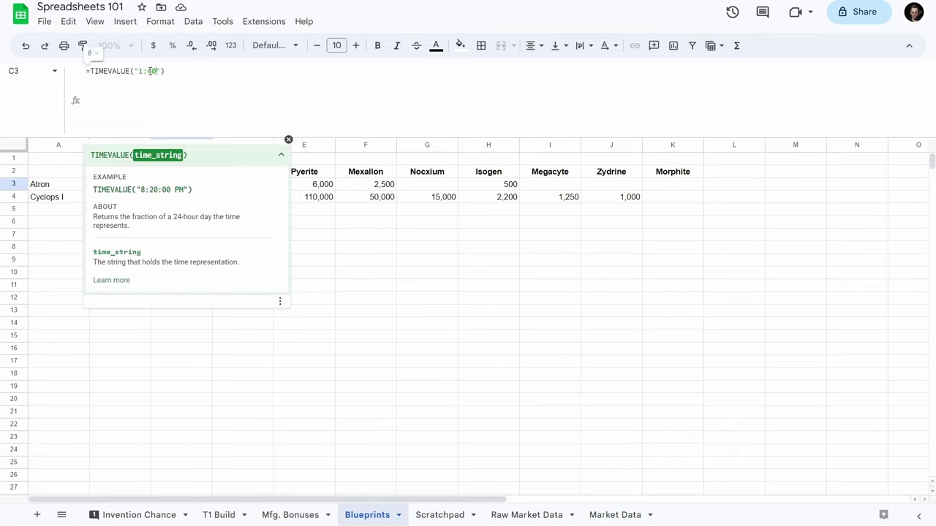
{"action": "type", "text": ":00"}
{"action": "key", "text": "Return"}
{"action": "key", "text": "Up"}
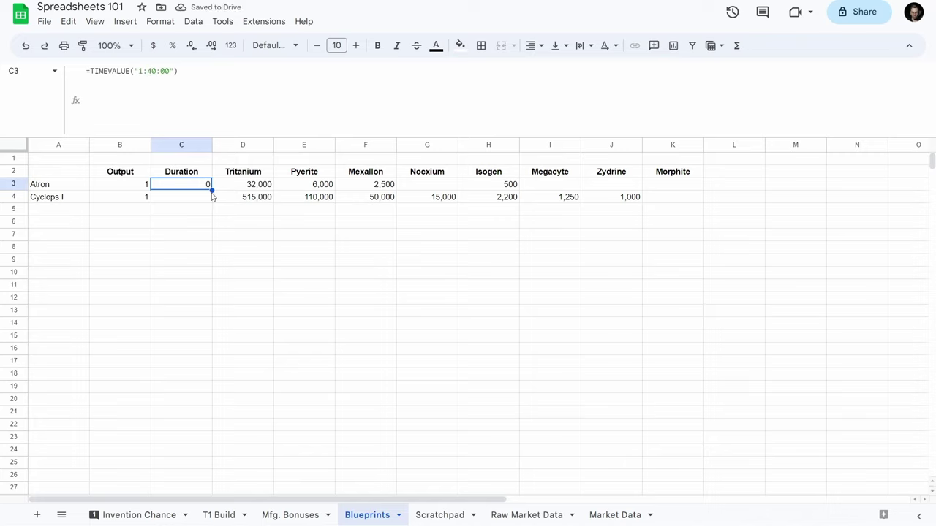
- Fill the TIMEVALUE formula down to Cyclops I and trim the seconds from both time strings
{"action": "left_click_drag", "start_coordinate": [212, 190], "coordinate": [202, 196]}
{"action": "key", "text": "Up"}
{"action": "key", "text": "Down"}
{"action": "left_click", "coordinate": [167, 71]}
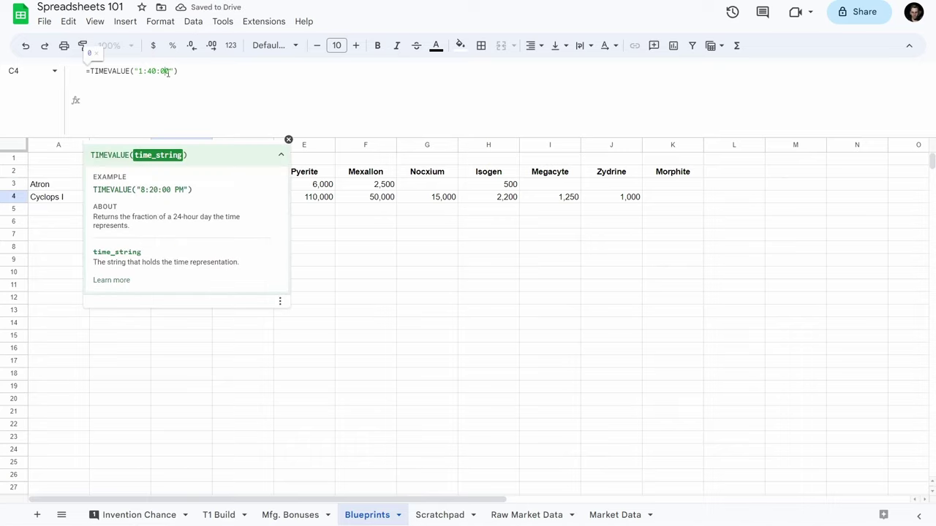
{"action": "key", "text": "BackSpace"}
{"action": "key", "text": "BackSpace"}
{"action": "key", "text": "Return"}
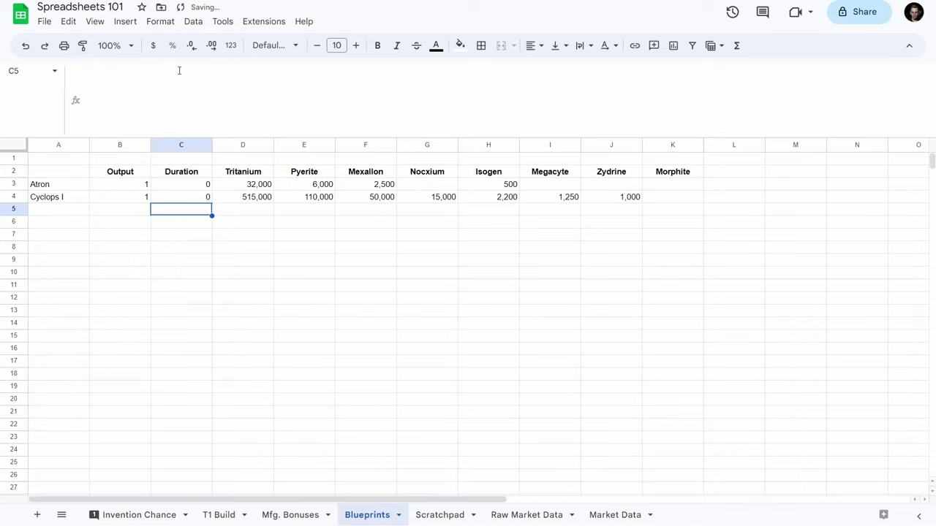
{"action": "key", "text": "Up"}
{"action": "key", "text": "Up"}
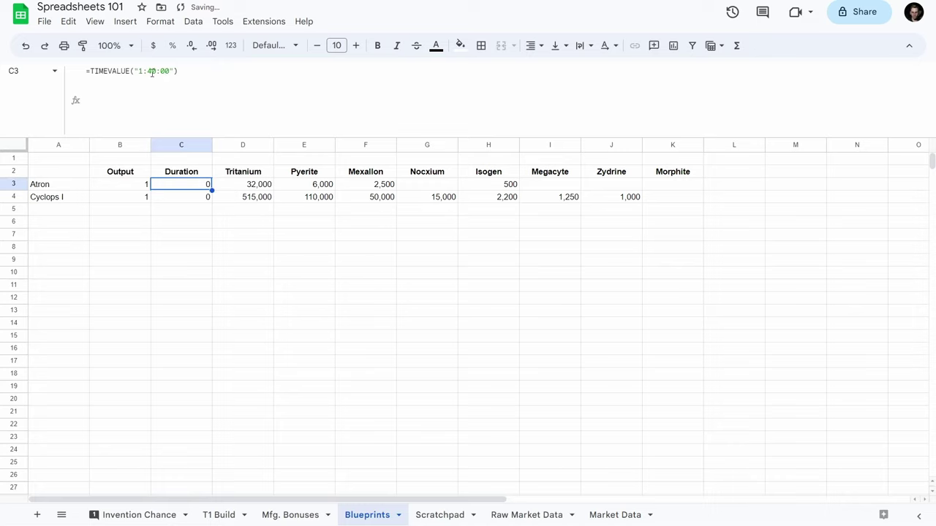
{"action": "left_click", "coordinate": [166, 71]}
{"action": "key", "text": "BackSpace"}
{"action": "key", "text": "BackSpace"}
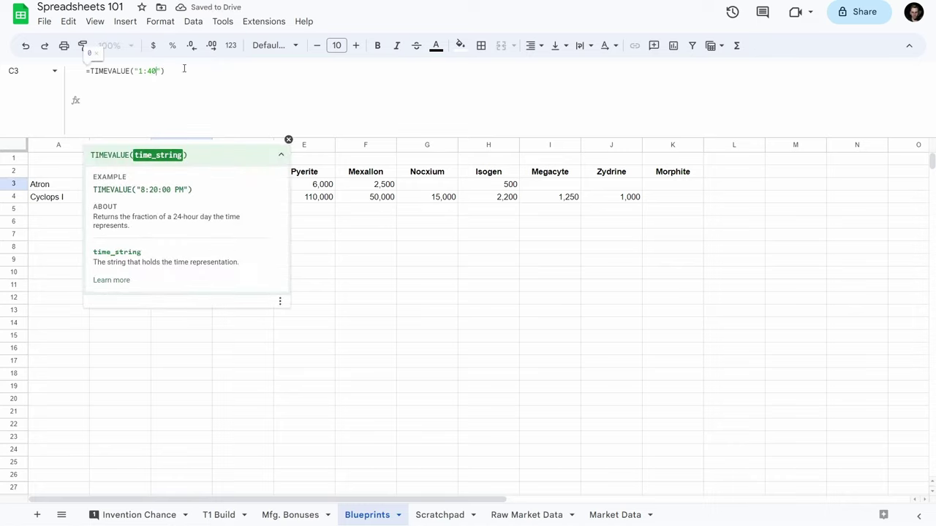
{"action": "key", "text": "Return"}
{"action": "key", "text": "Up"}
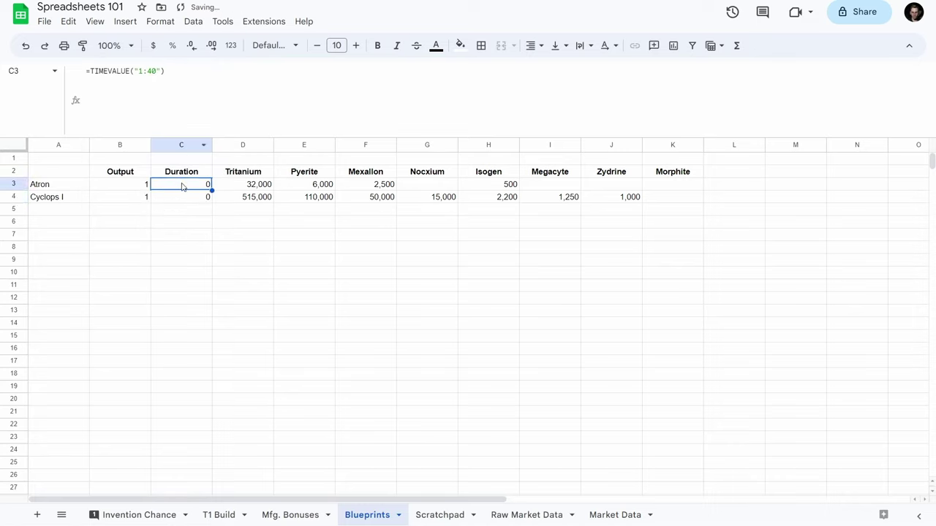
- Recommit Atron's formula, then clear both Duration cells C3:C4 after they show 0
{"action": "left_click", "coordinate": [100, 70]}
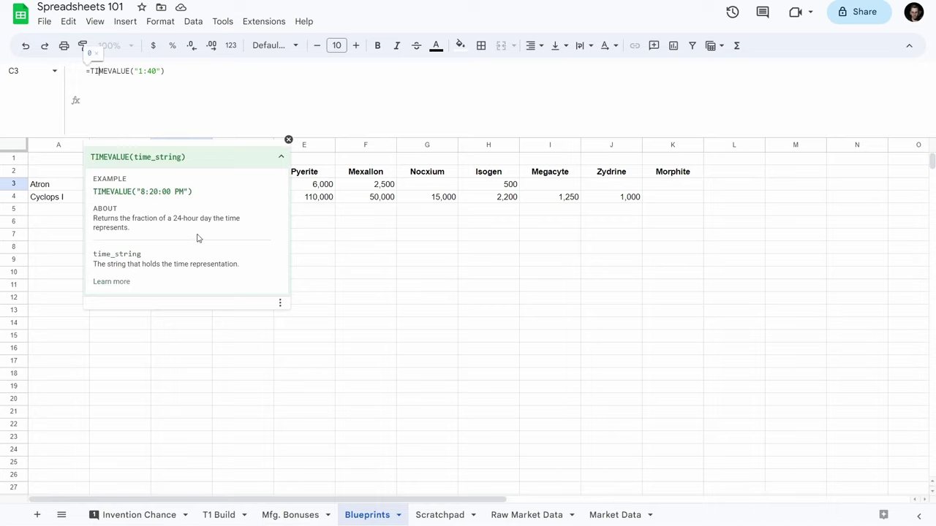
{"action": "left_click", "coordinate": [288, 140]}
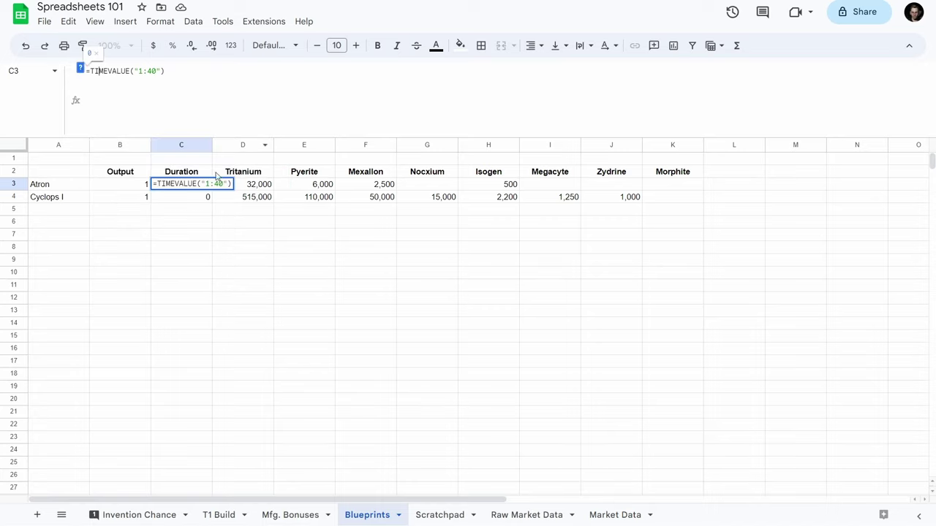
{"action": "key", "text": "Return"}
{"action": "left_click_drag", "start_coordinate": [185, 190], "coordinate": [184, 202]}
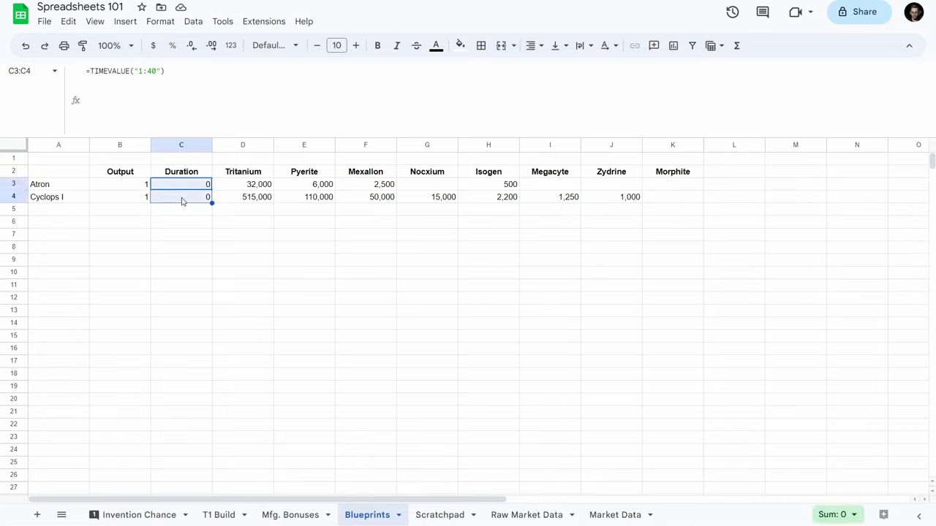
{"action": "key", "text": "Delete"}
{"action": "key", "text": "Up"}
{"action": "key", "text": "Down"}
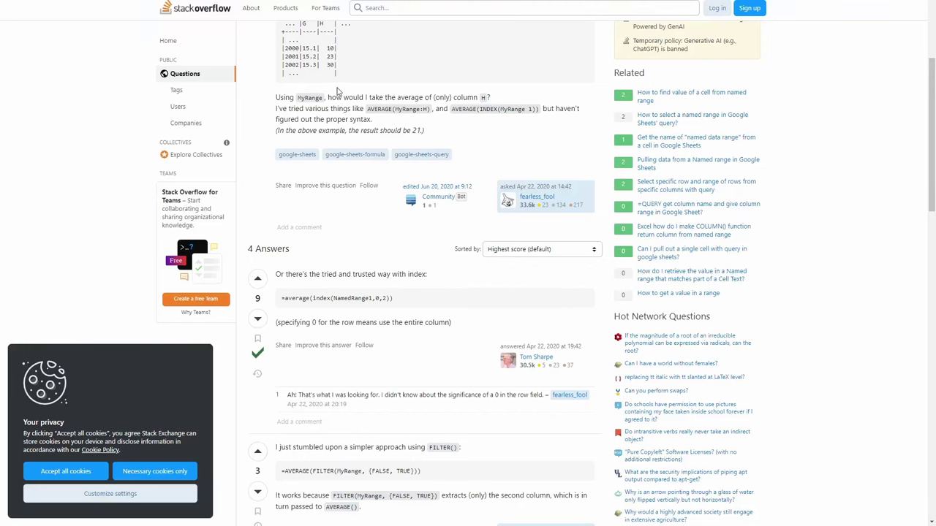
- Search Google for '1h 40m in seconds', which returns 6000 seconds
{"action": "key", "text": "ctrl+l"}
{"action": "type", "text": "google"}
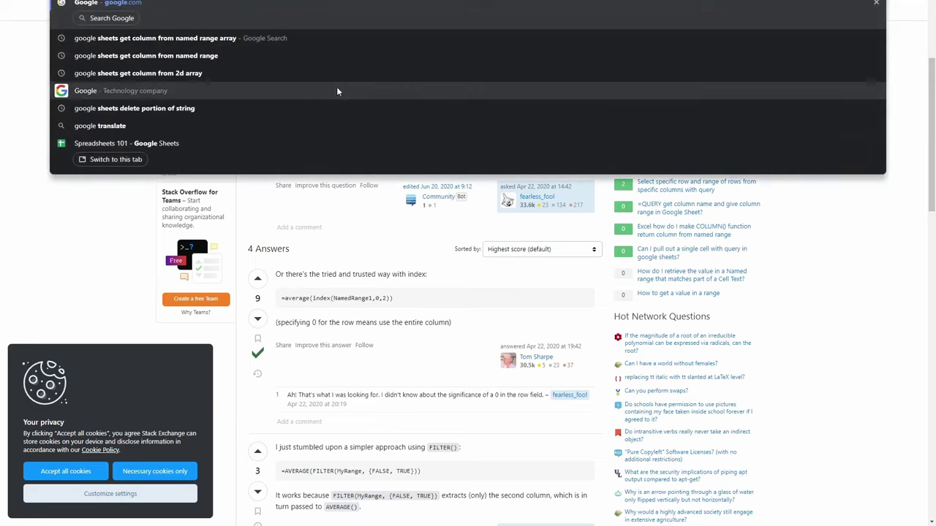
{"action": "key", "text": "Return"}
{"action": "left_click", "coordinate": [337, 190]}
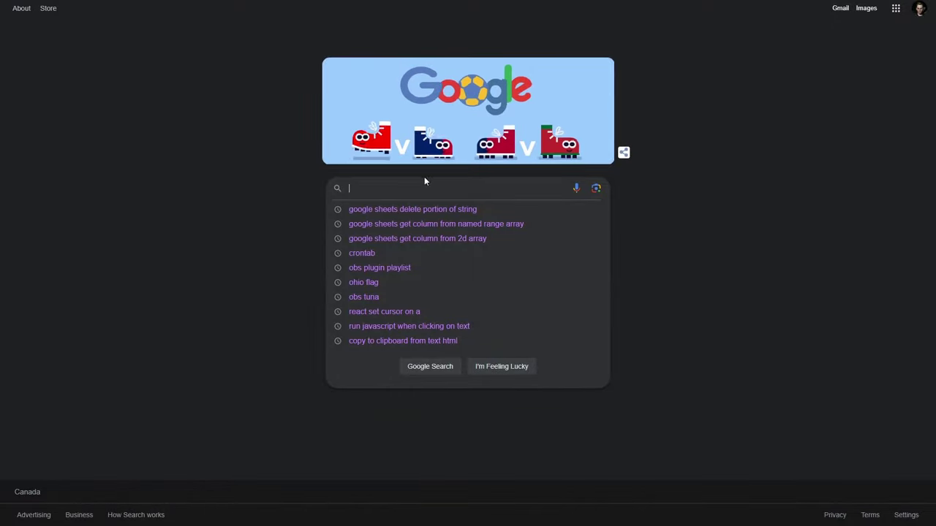
{"action": "type", "text": "1h"}
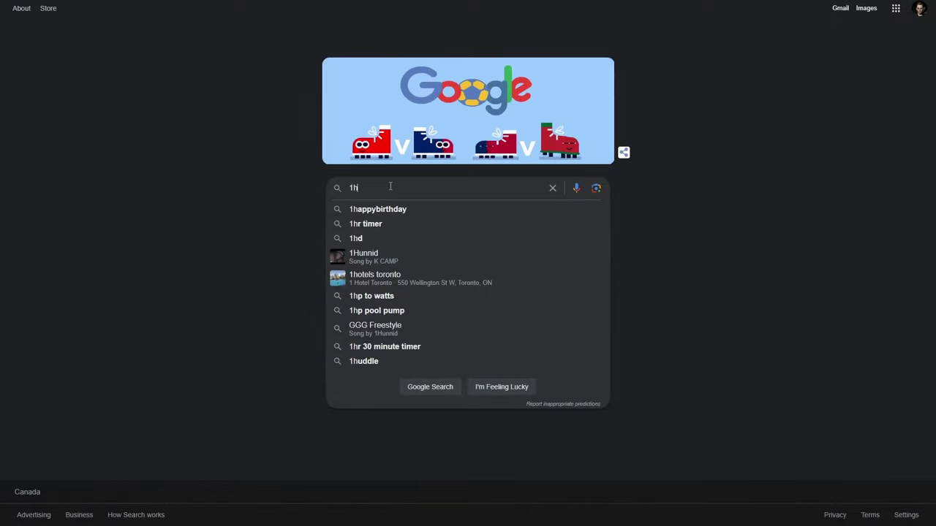
{"action": "type", "text": " 40m in seconds"}
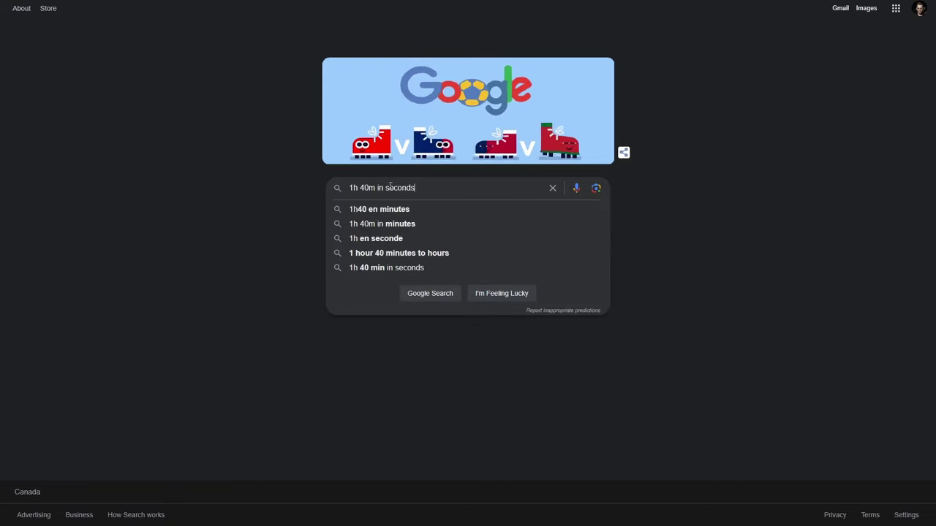
{"action": "key", "text": "Return"}
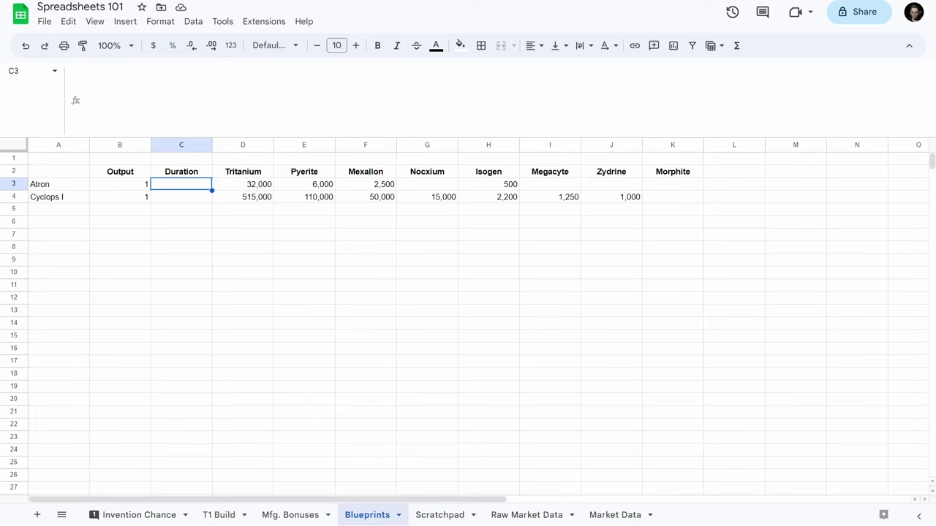
- Enter 6000 as the Atron's Duration in C3
{"action": "type", "text": "6000"}
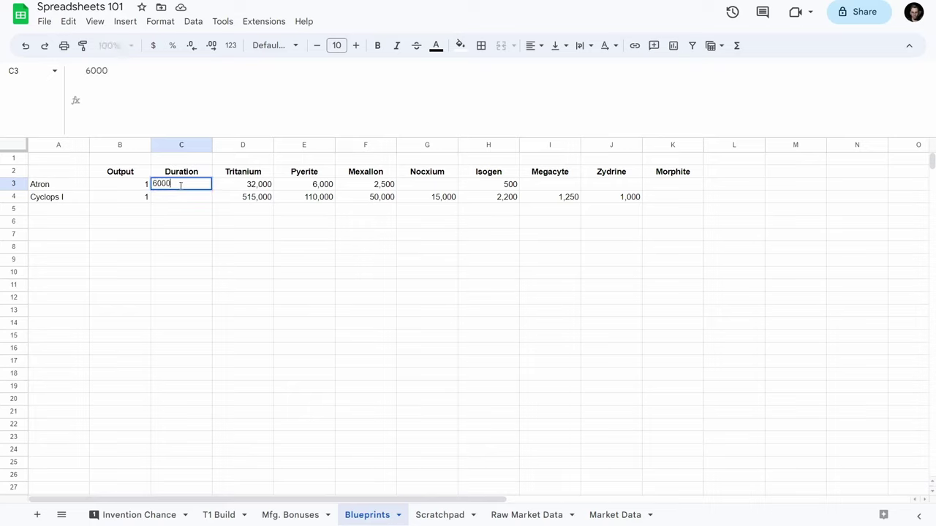
{"action": "key", "text": "Return"}
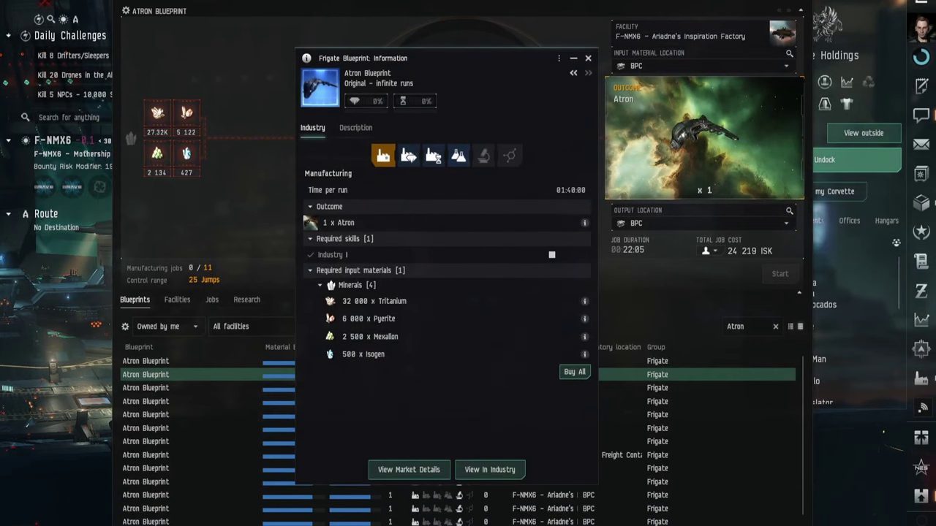
- Search for Cyclops and view the Cyclops I Blueprint's 02:30:00 time per run
{"action": "key", "text": "ctrl+w"}
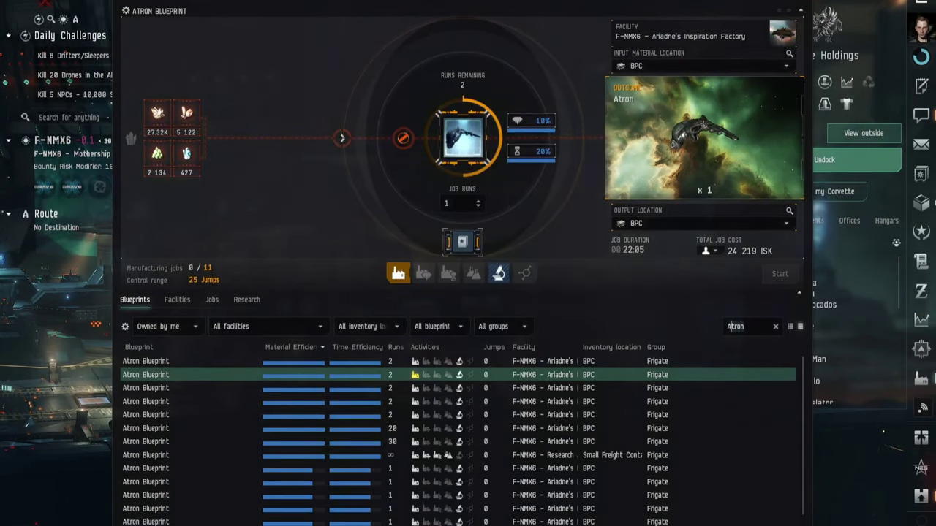
{"action": "type", "text": "cycle"}
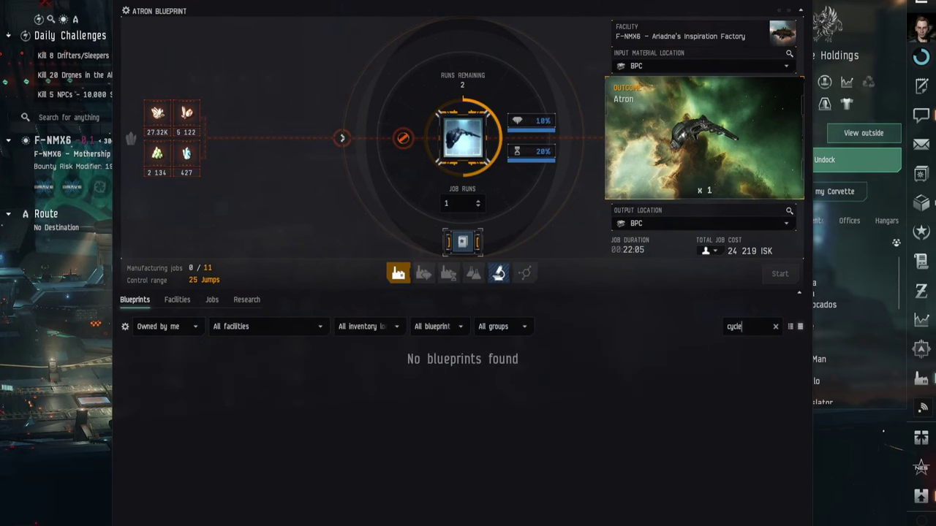
{"action": "key", "text": "BackSpace"}
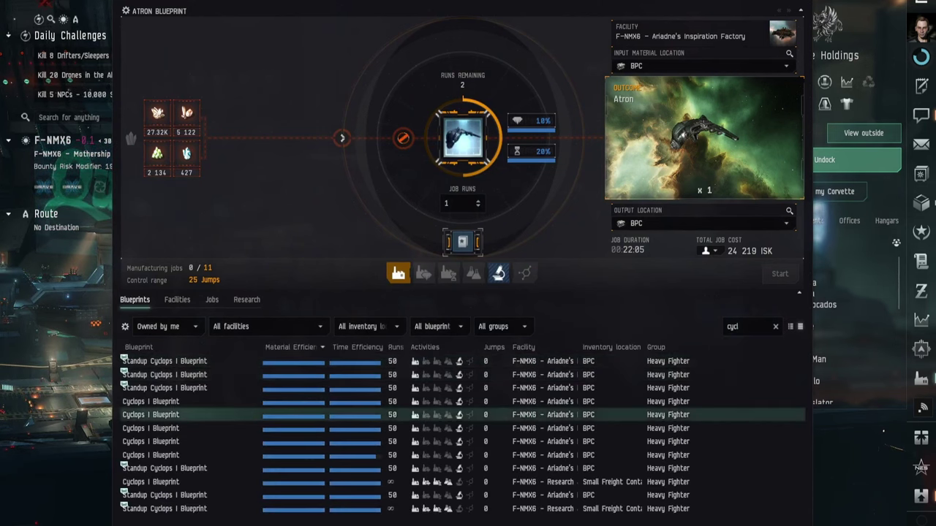
{"action": "right_click", "coordinate": [191, 414]}
{"action": "left_click", "coordinate": [216, 424]}
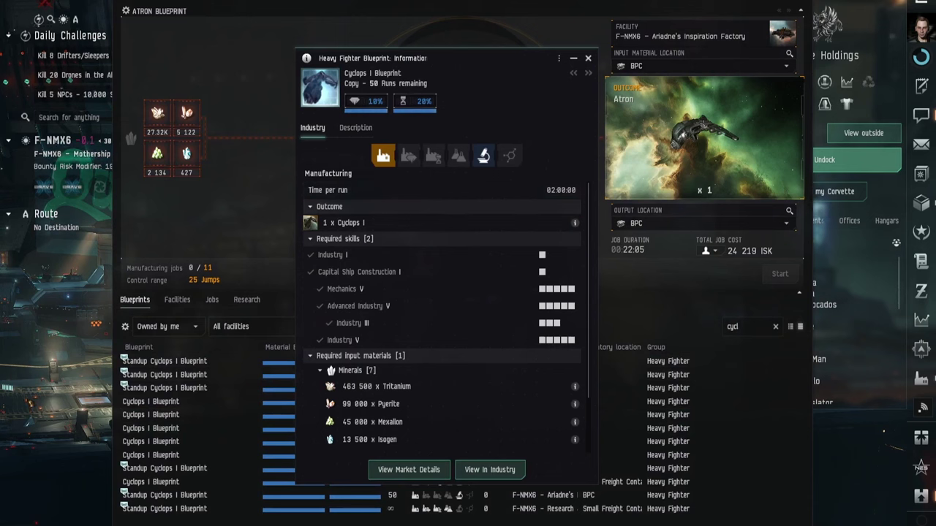
{"action": "left_click", "coordinate": [575, 222]}
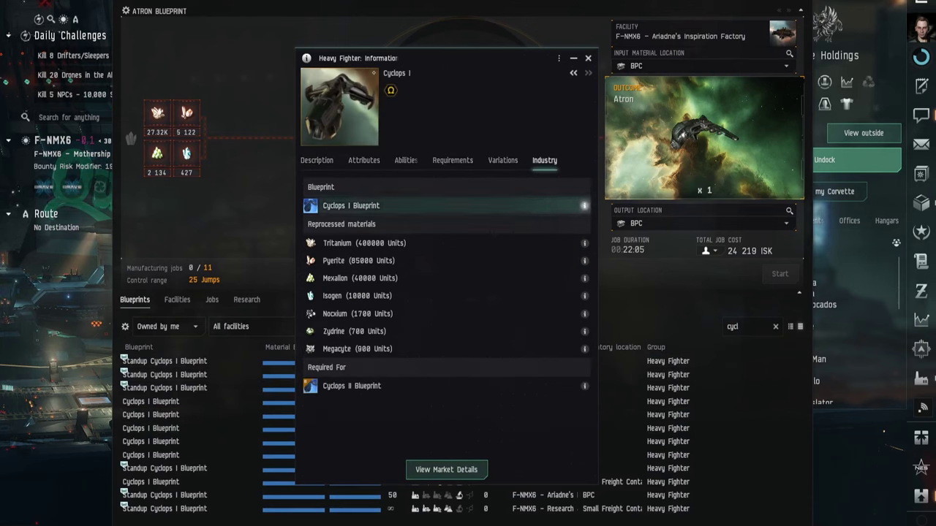
{"action": "left_click", "coordinate": [584, 205]}
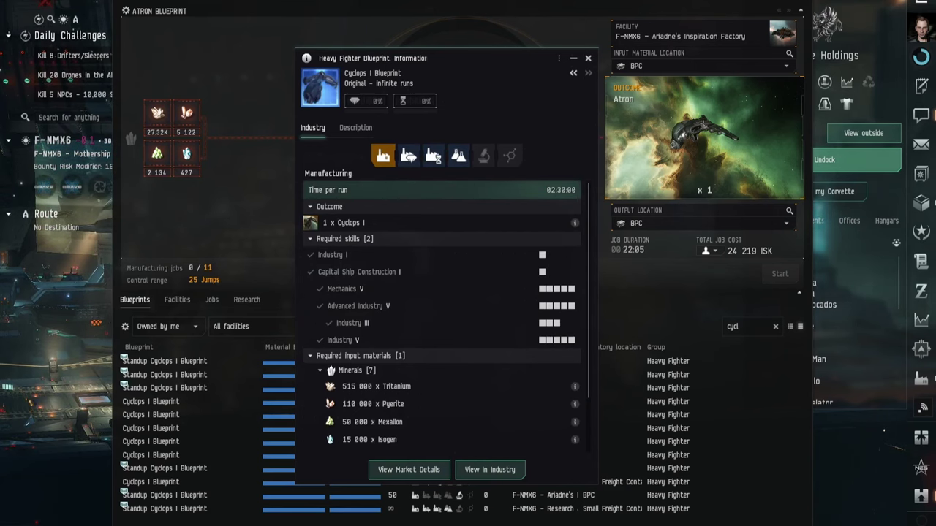
{"action": "key", "text": "alt+Tab"}
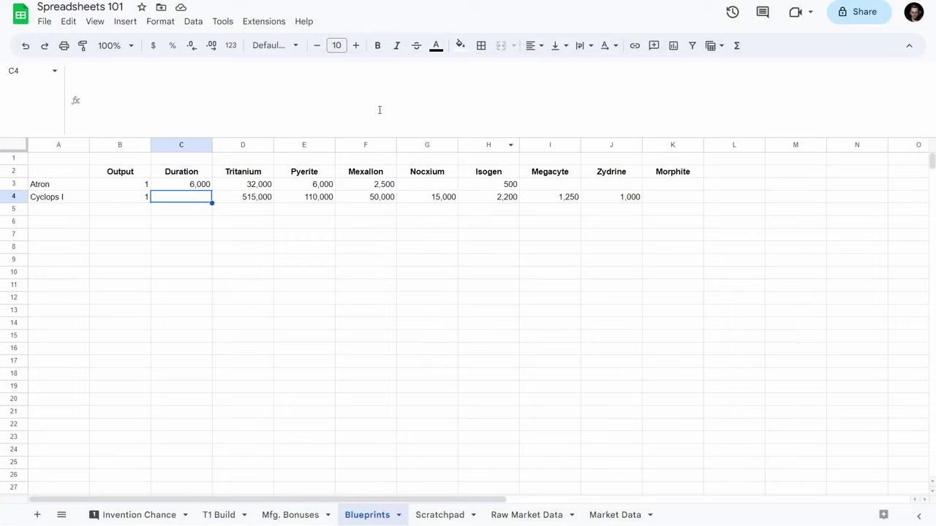
- Change the Google query to '2h 30m in seconds', which returns 9000 seconds
{"action": "key", "text": "alt+Tab"}
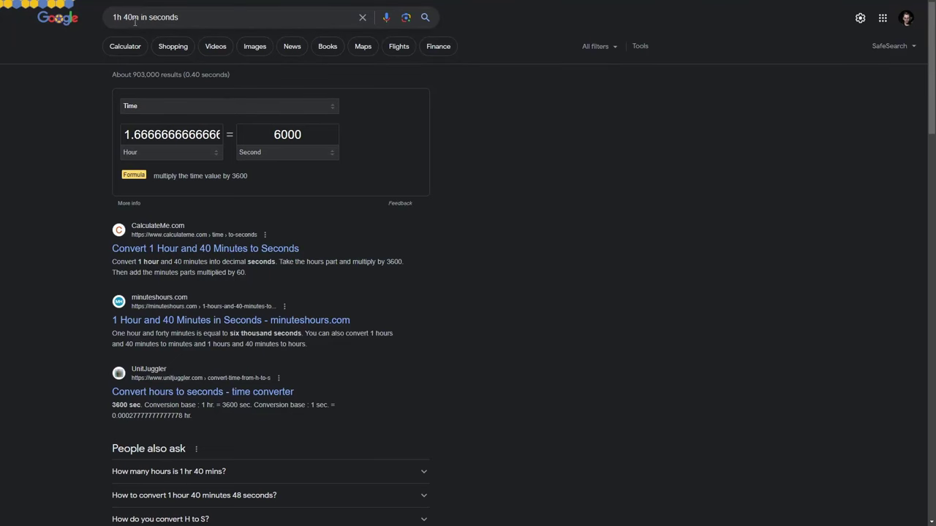
{"action": "left_click_drag", "start_coordinate": [134, 19], "coordinate": [76, 27]}
{"action": "type", "text": "2h 30"}
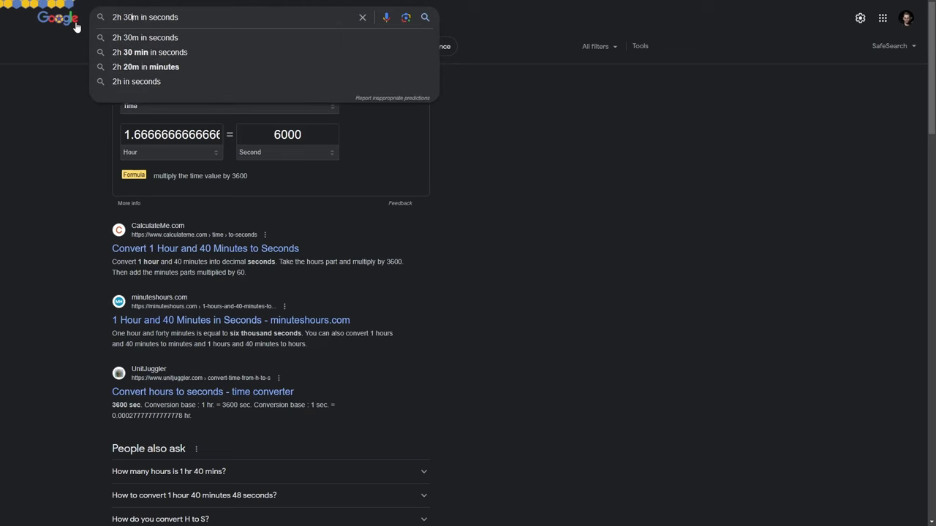
{"action": "key", "text": "Return"}
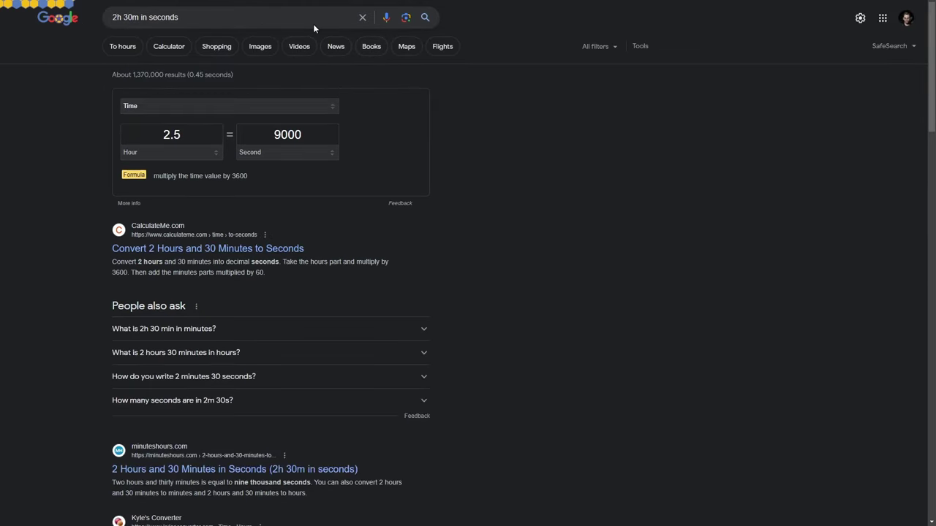
{"action": "key", "text": "ctrl+Tab"}
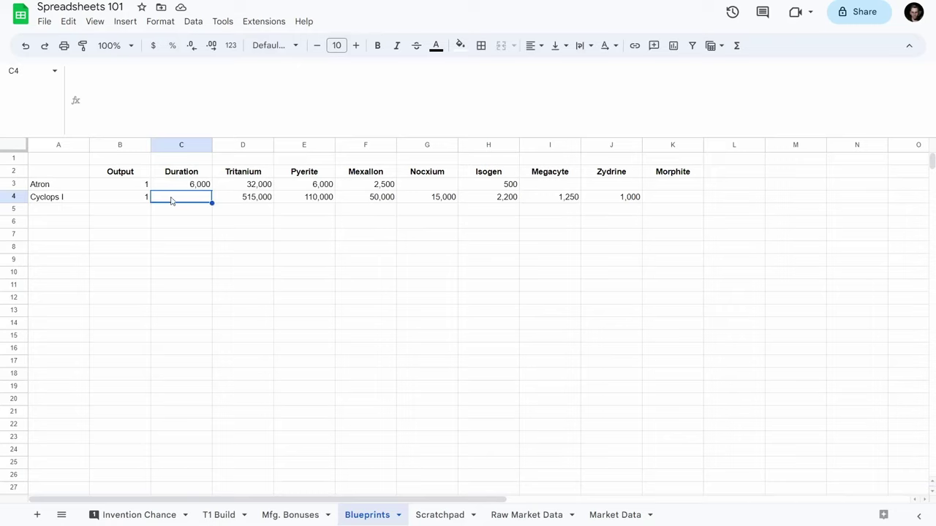
- Enter 9000 as Cyclops I's Duration in C4 and check both duration values
{"action": "type", "text": "9000"}
{"action": "key", "text": "Return"}
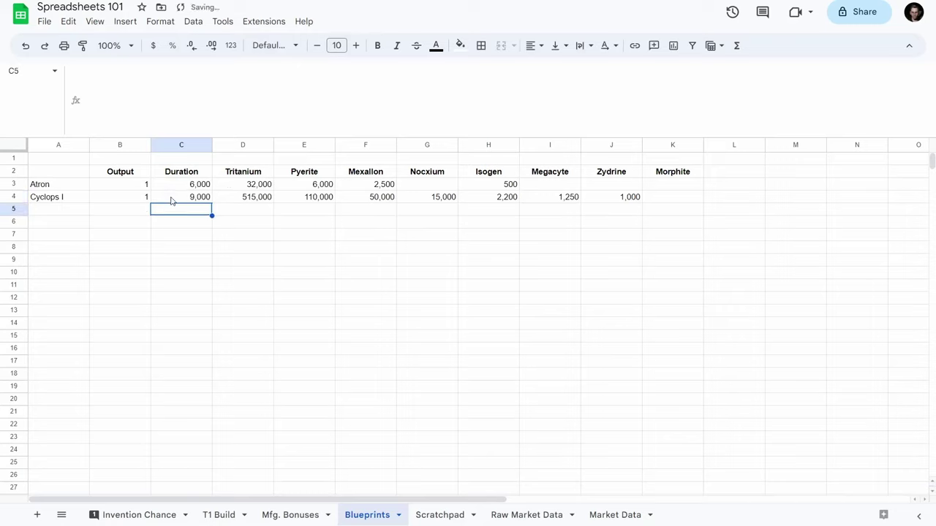
{"action": "left_click", "coordinate": [171, 199]}
{"action": "left_click", "coordinate": [203, 187]}
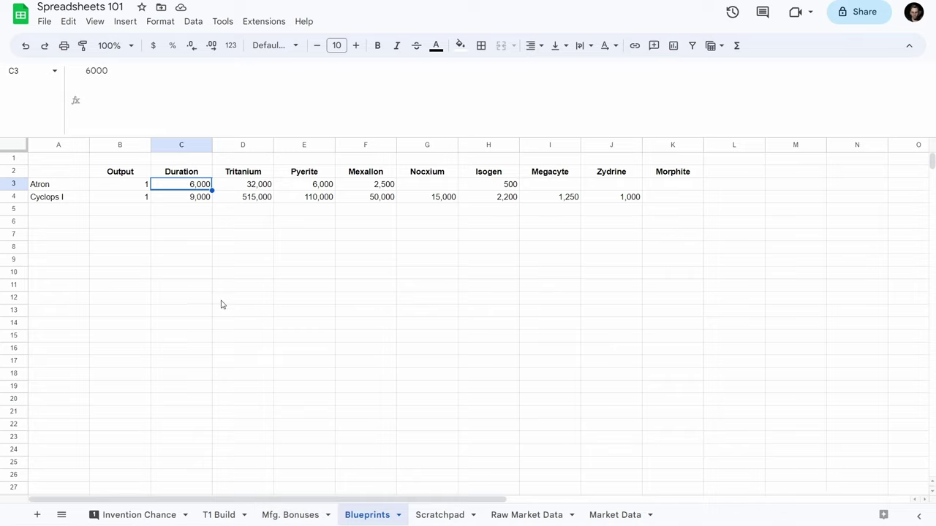
- On the T1 Build sheet, enter the label 'Build Time' in H2
{"action": "left_click", "coordinate": [219, 515]}
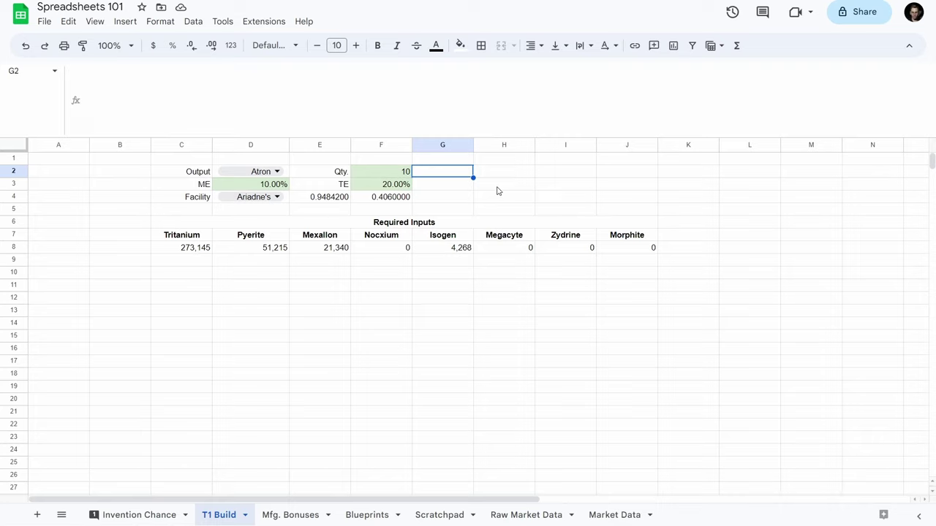
{"action": "left_click", "coordinate": [687, 246]}
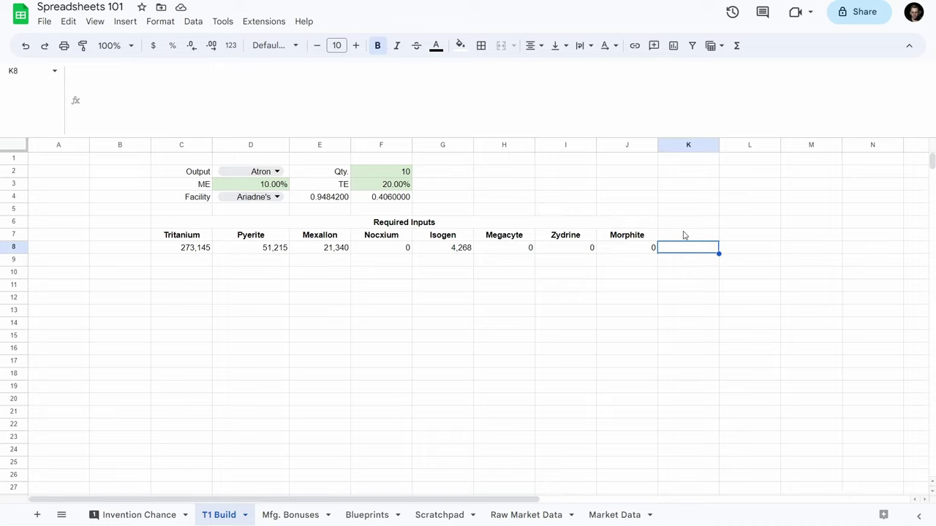
{"action": "left_click", "coordinate": [430, 183]}
{"action": "left_click", "coordinate": [497, 176]}
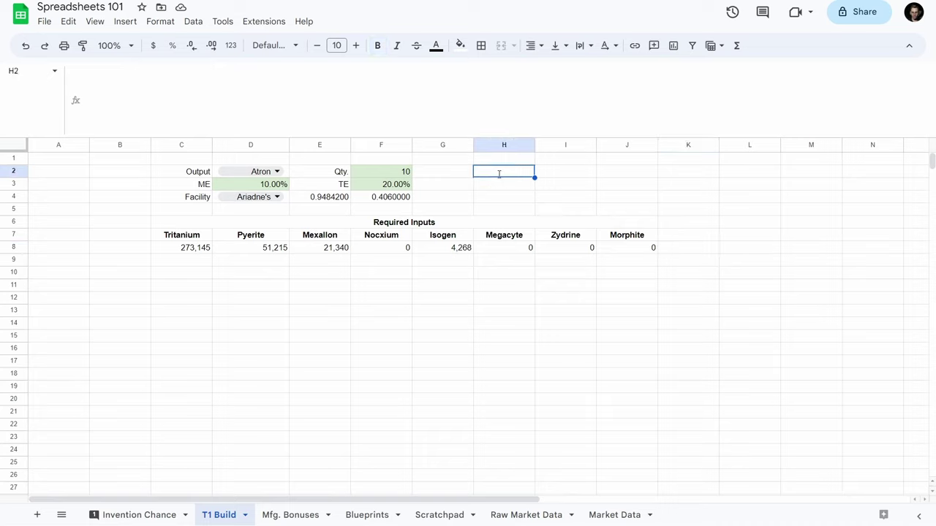
{"action": "type", "text": "Duration:"}
{"action": "key", "text": "Tab"}
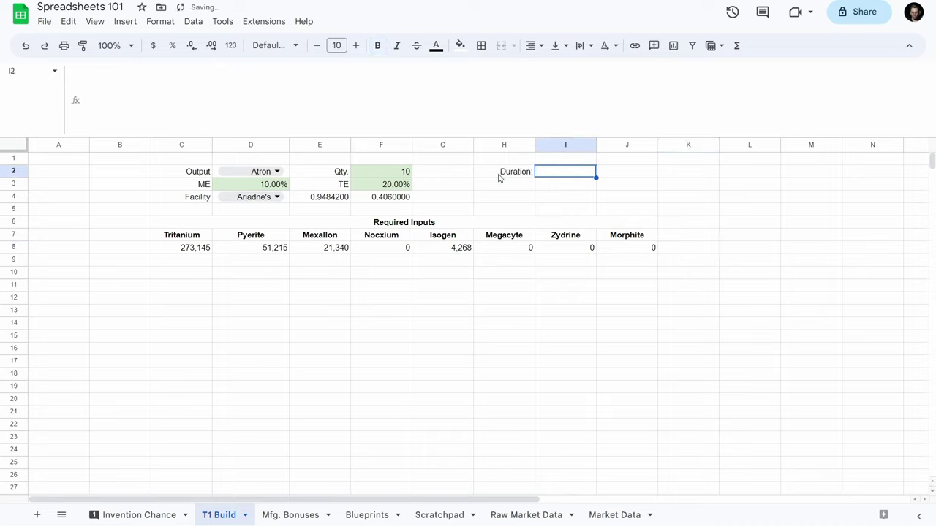
{"action": "left_click", "coordinate": [499, 178]}
{"action": "type", "text": "Build Time"}
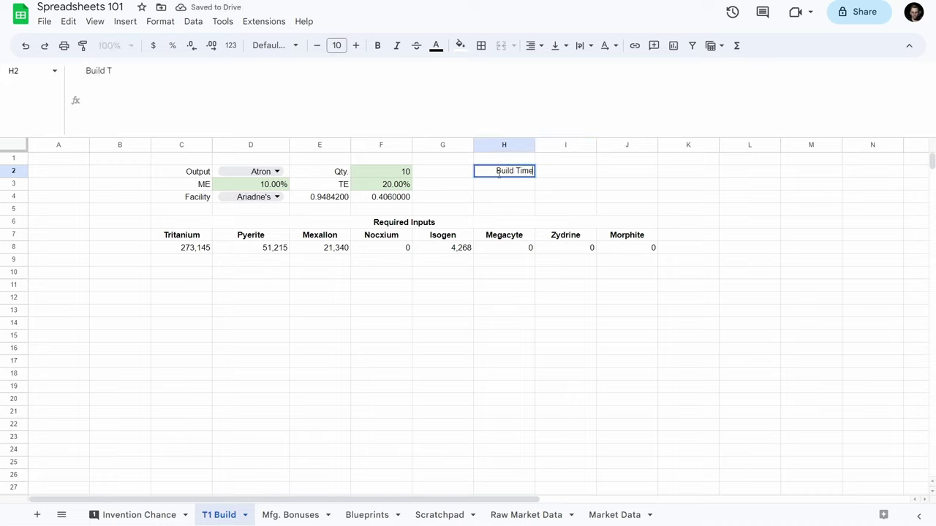
{"action": "key", "text": "Tab"}
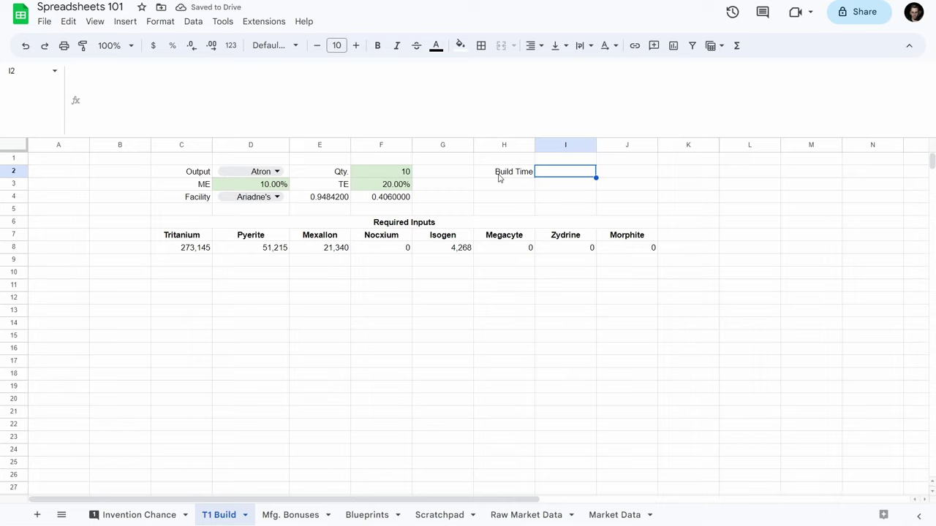
- Copy the Tritanium materials formula from C8 into I2
{"action": "type", "text": "="}
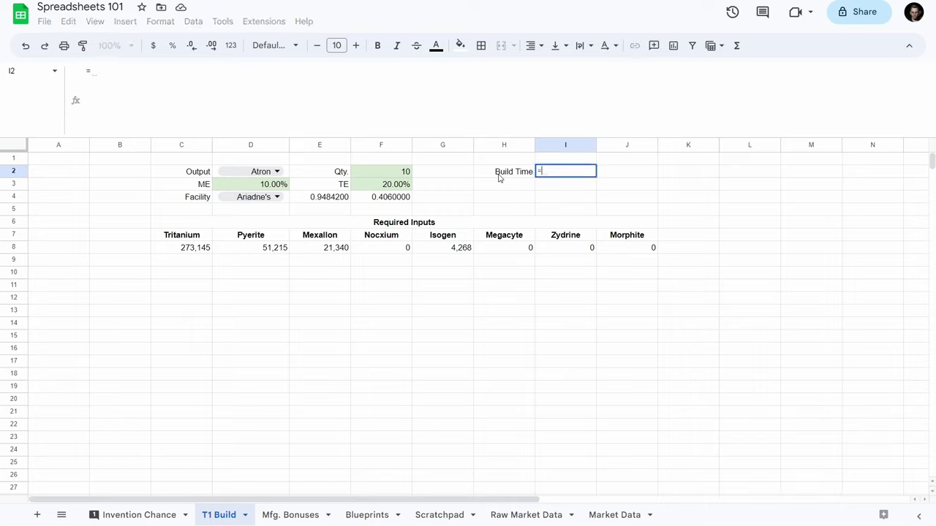
{"action": "left_click", "coordinate": [196, 247]}
{"action": "key", "text": "Escape"}
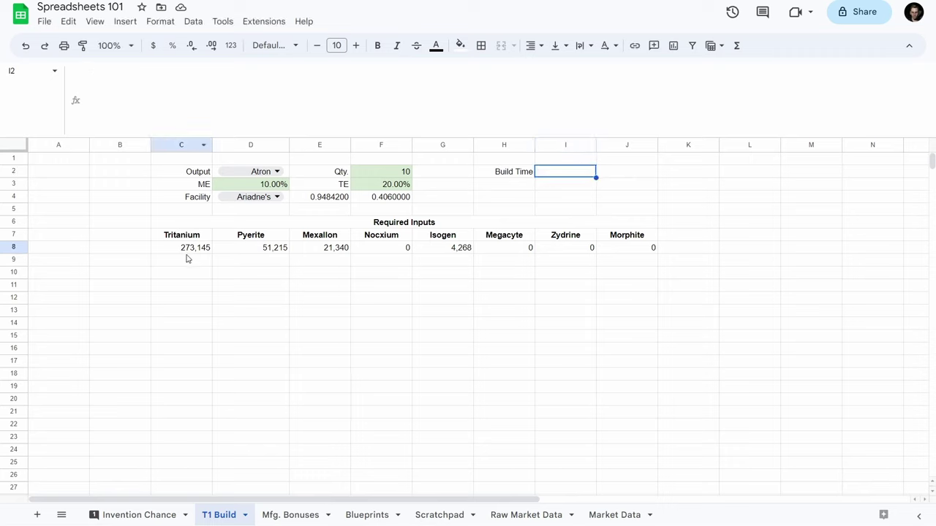
{"action": "left_click", "coordinate": [188, 247]}
{"action": "left_click", "coordinate": [176, 111]}
{"action": "key", "text": "ctrl+a"}
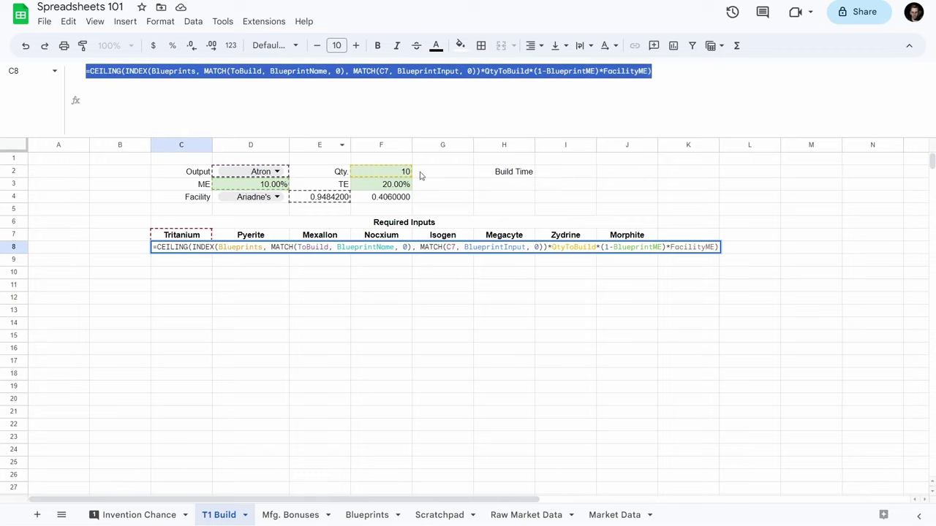
{"action": "key", "text": "ctrl+c"}
{"action": "left_click", "coordinate": [568, 169]}
{"action": "left_click", "coordinate": [315, 108]}
{"action": "key", "text": "ctrl+v"}
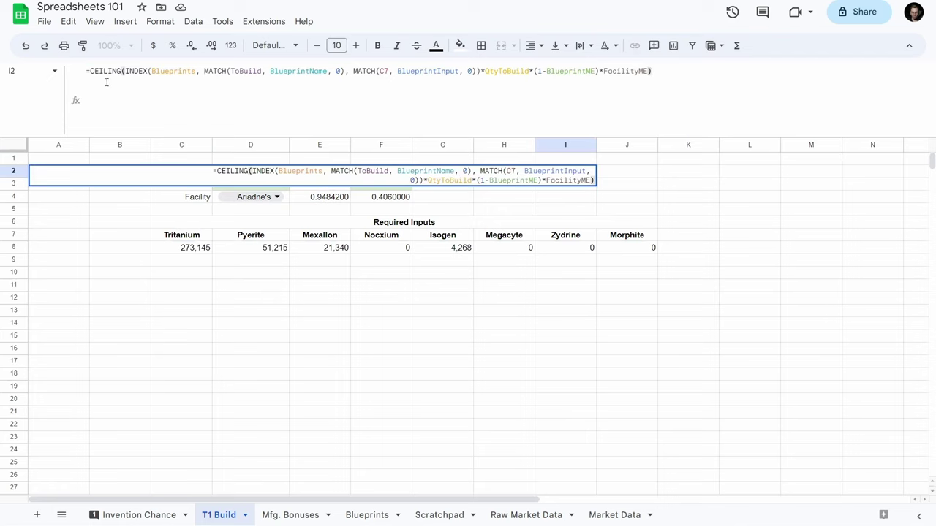
- Strip CEILING and the BlueprintME/FacilityME factors from I2, leaving lookup × QtyToBuild (320,000)
{"action": "double_click", "coordinate": [106, 71]}
{"action": "key", "text": "Delete"}
{"action": "key", "text": "Delete"}
{"action": "key", "text": "End"}
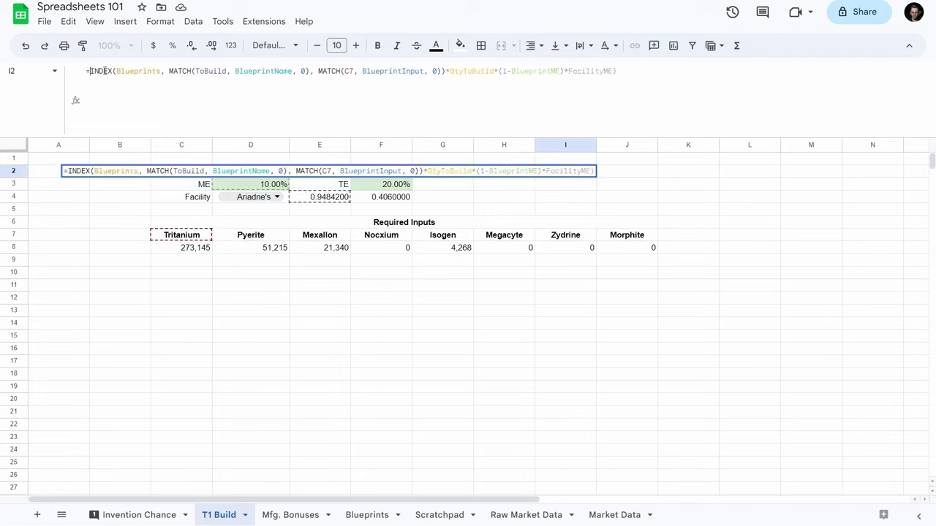
{"action": "key", "text": "BackSpace"}
{"action": "key", "text": "ctrl+shift+Left"}
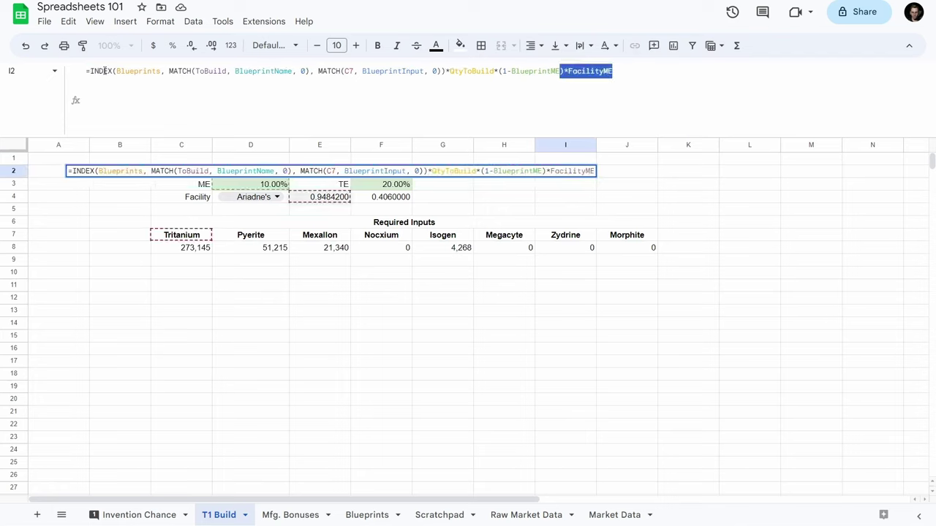
{"action": "key", "text": "ctrl+shift+Left"}
{"action": "key", "text": "ctrl+shift+Left"}
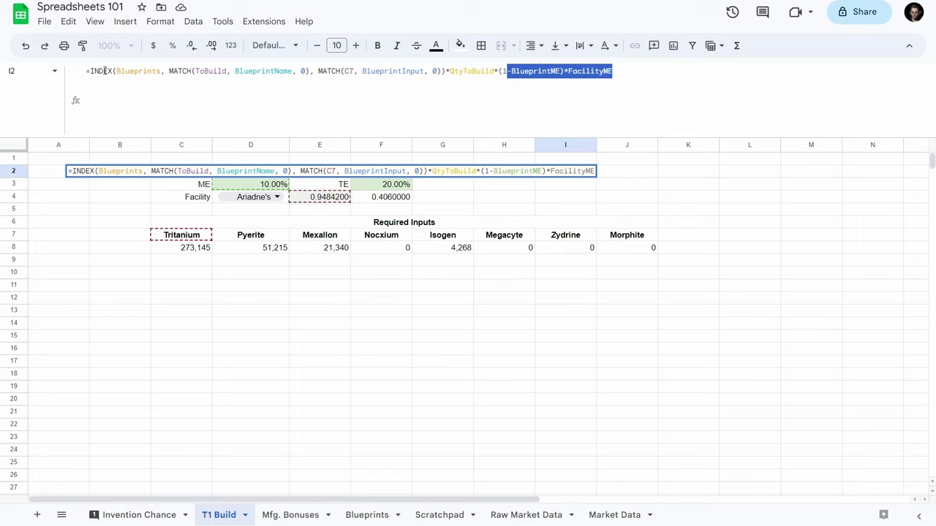
{"action": "key", "text": "ctrl+shift+Left"}
{"action": "key", "text": "ctrl+shift+Left"}
{"action": "key", "text": "BackSpace"}
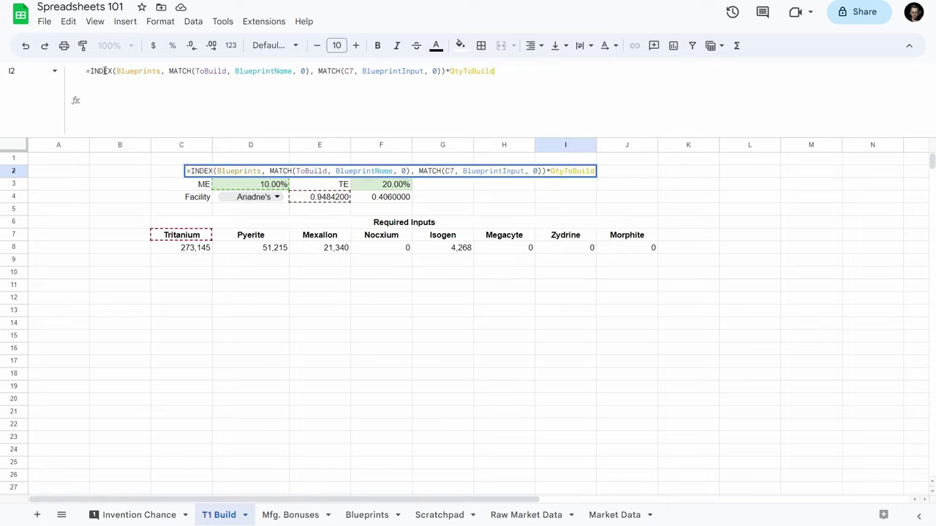
{"action": "key", "text": "ctrl+Left"}
{"action": "key", "text": "ctrl+Left"}
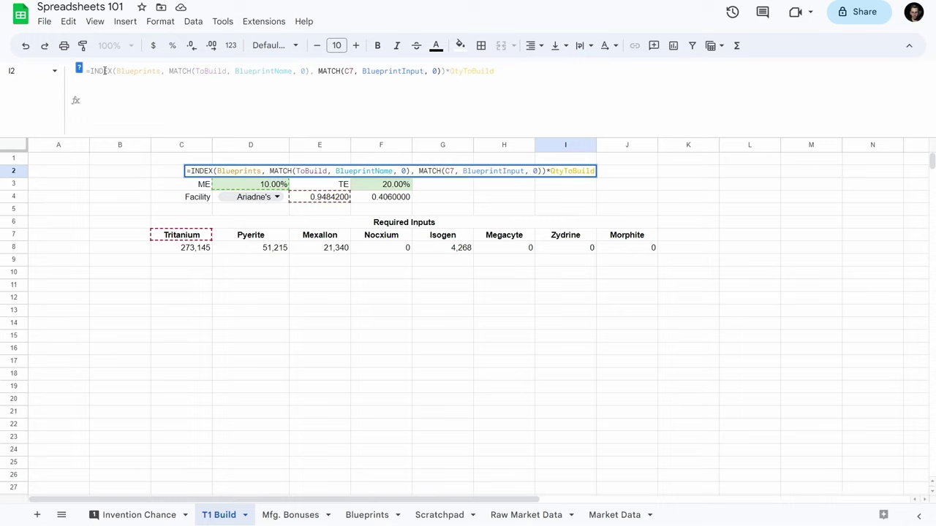
{"action": "key", "text": "Return"}
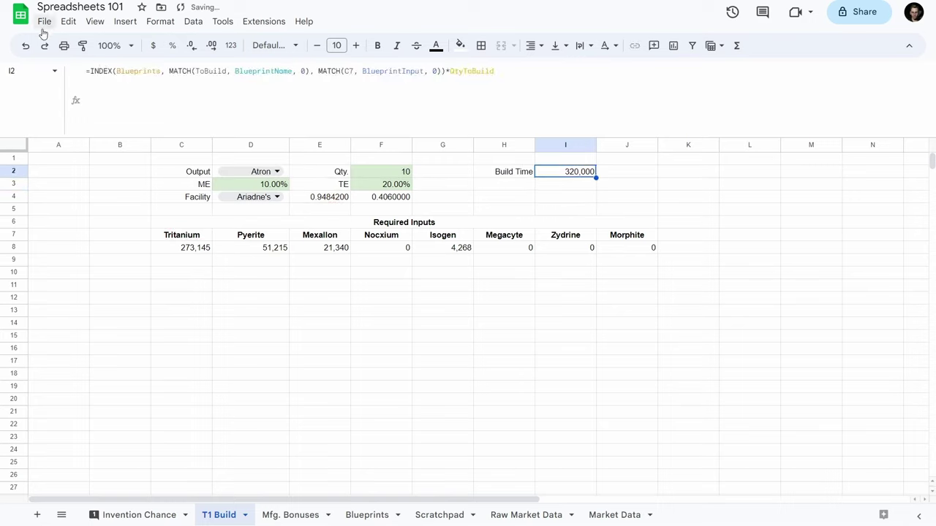
- Replace C7 in the Build Time formula's second MATCH with "Duration", giving 60,000
{"action": "left_click", "coordinate": [223, 72]}
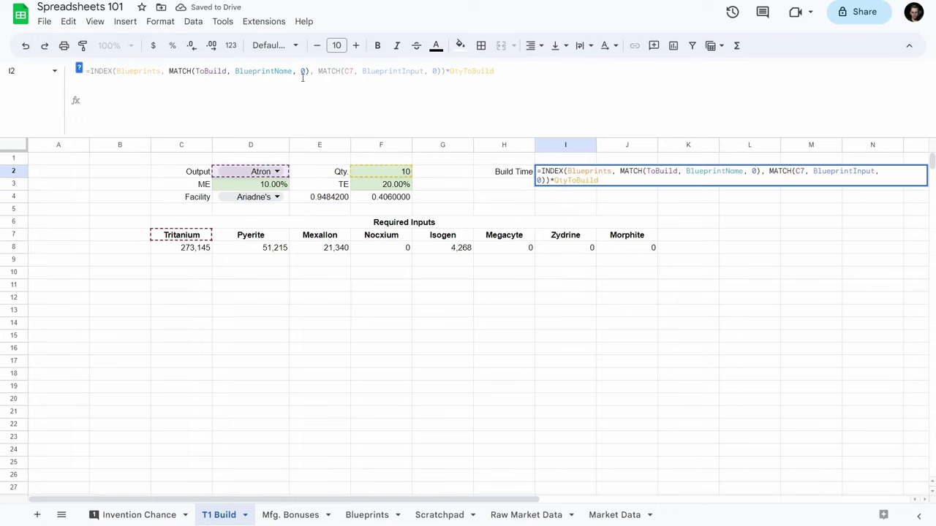
{"action": "left_click", "coordinate": [345, 71]}
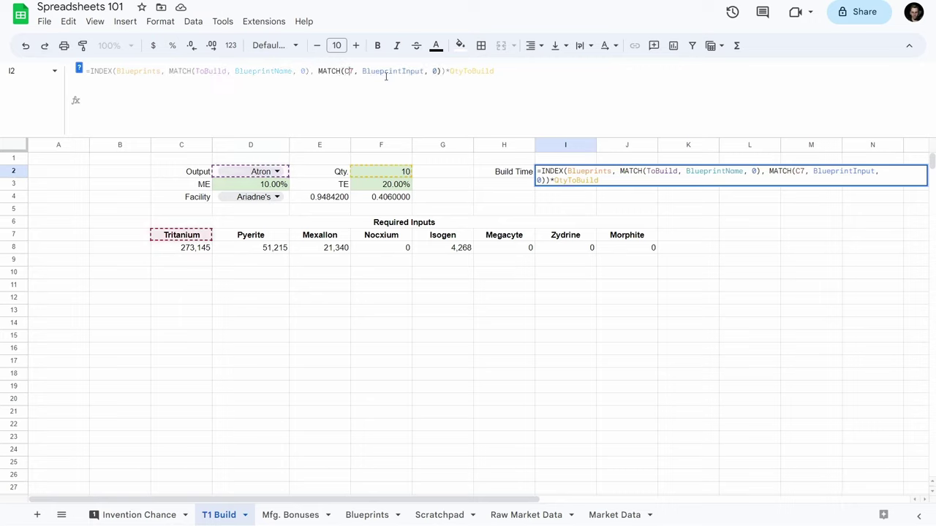
{"action": "key", "text": "Delete"}
{"action": "key", "text": "Delete"}
{"action": "type", "text": "\"Dur"}
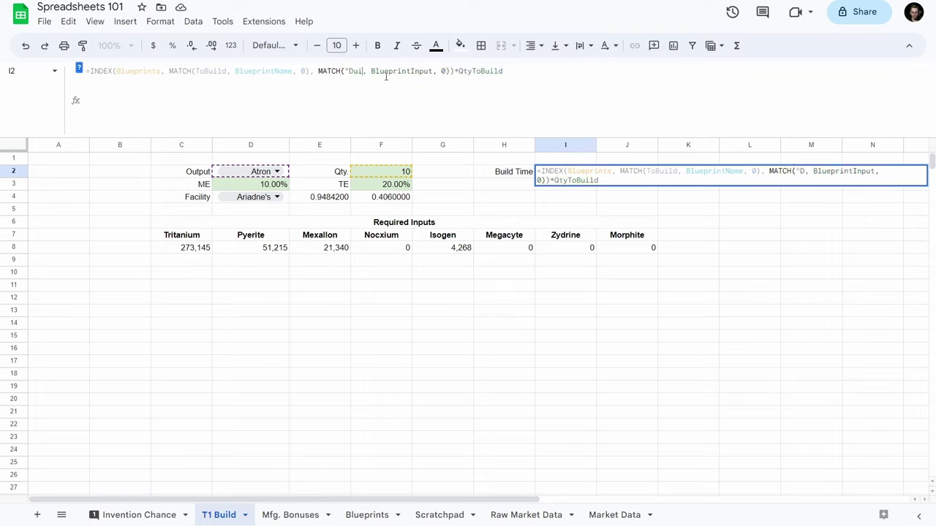
{"action": "type", "text": "ation\""}
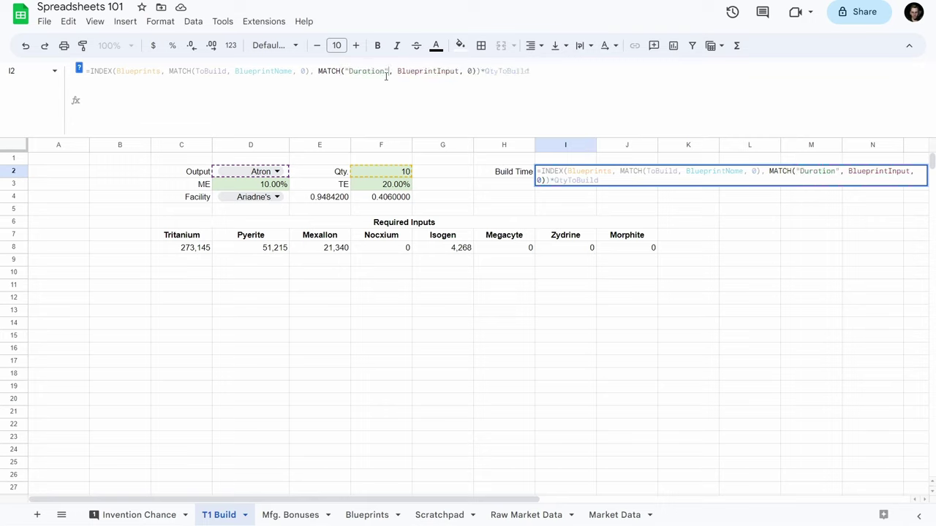
{"action": "key", "text": "Return"}
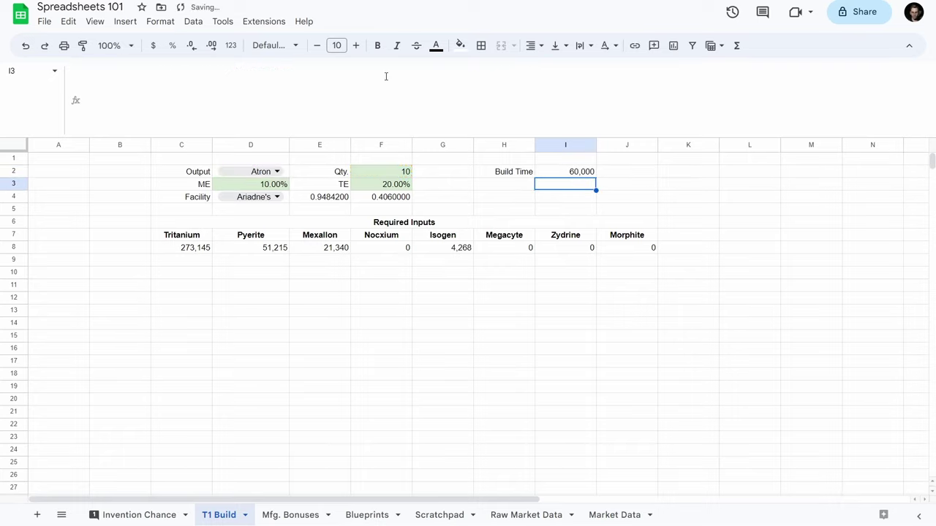
{"action": "key", "text": "Up"}
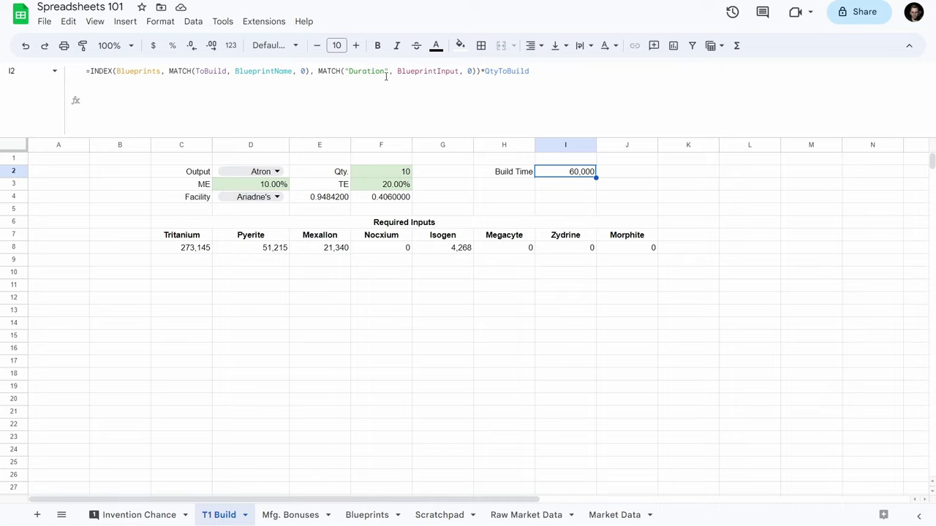
- Append *(1-BlueprintTE)*FacilityTE to the Build Time formula so it reads 19,488
{"action": "left_click", "coordinate": [641, 84]}
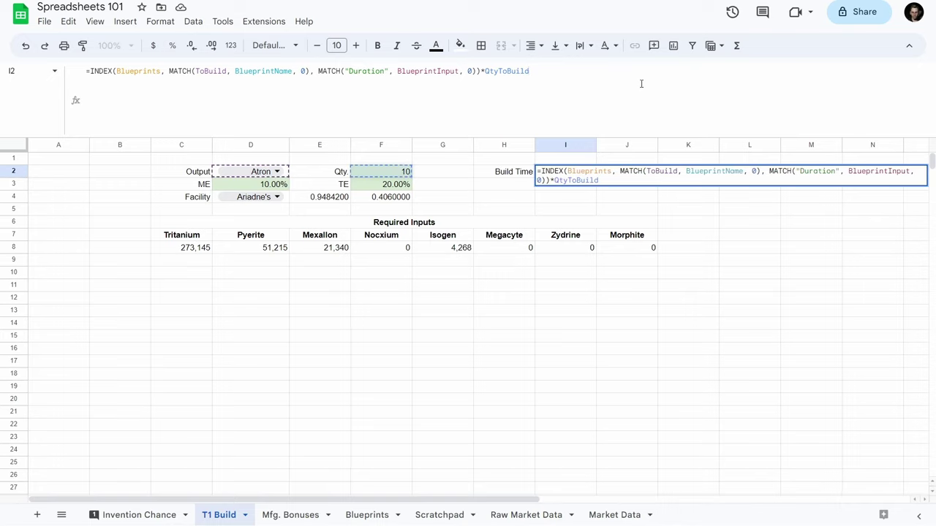
{"action": "key", "text": "Escape"}
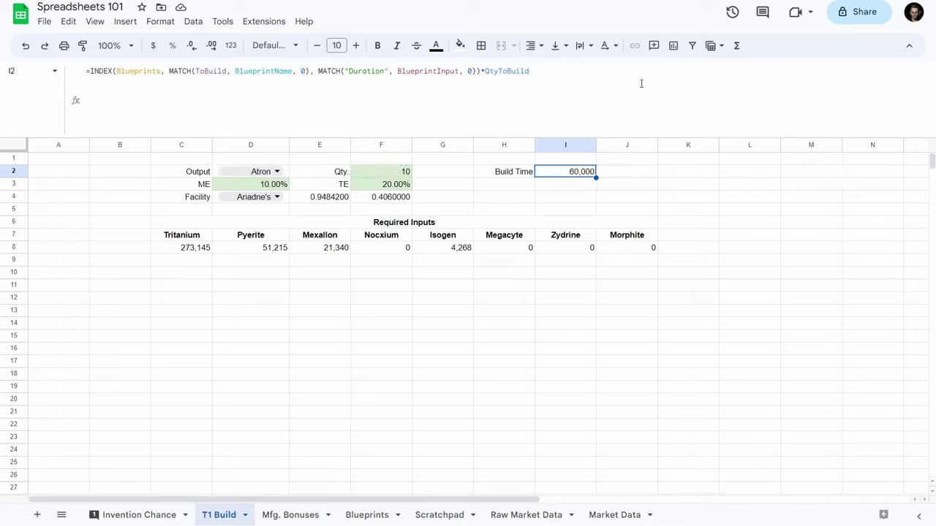
{"action": "left_click", "coordinate": [641, 83]}
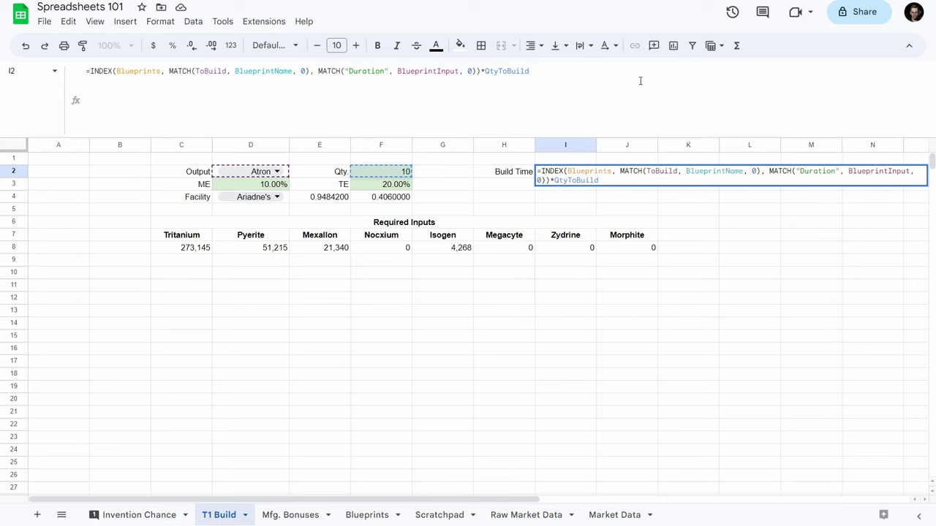
{"action": "type", "text": "*"}
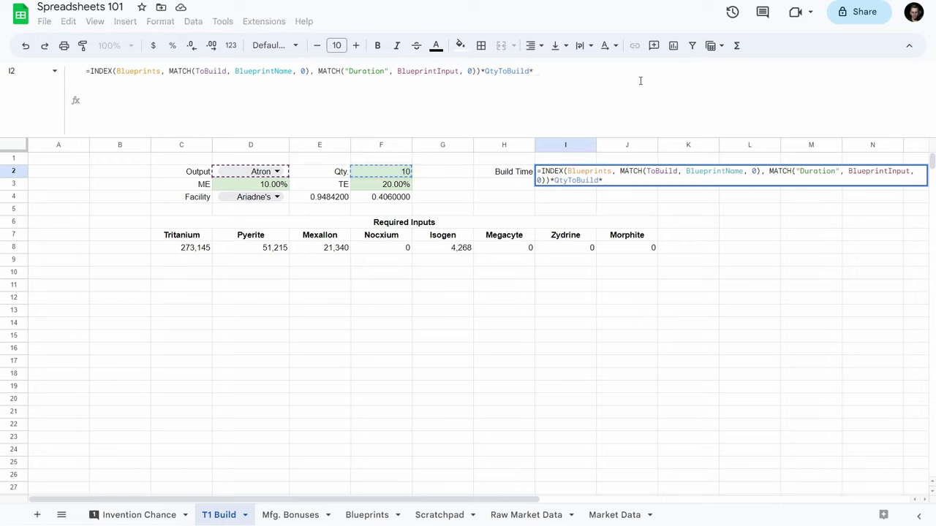
{"action": "type", "text": "(1-BlueprintTE"}
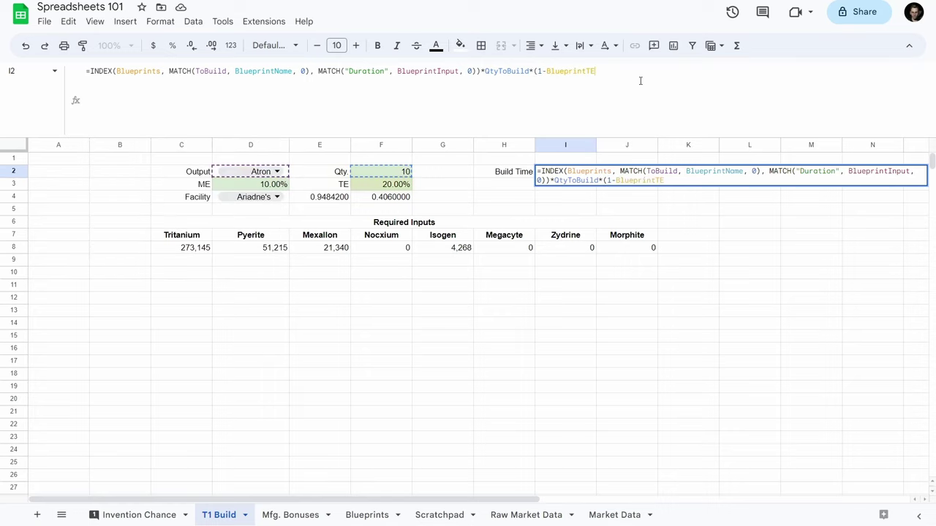
{"action": "type", "text": ")*"}
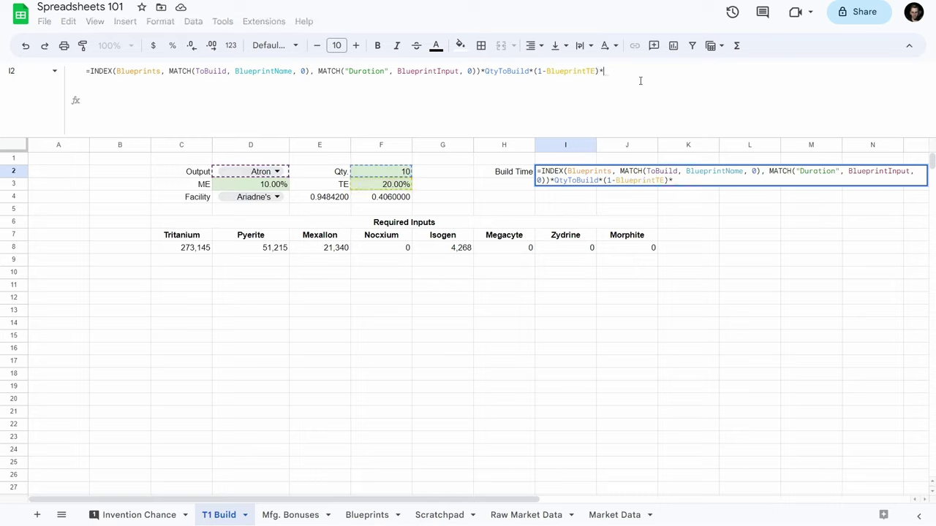
{"action": "type", "text": "acilityTE"}
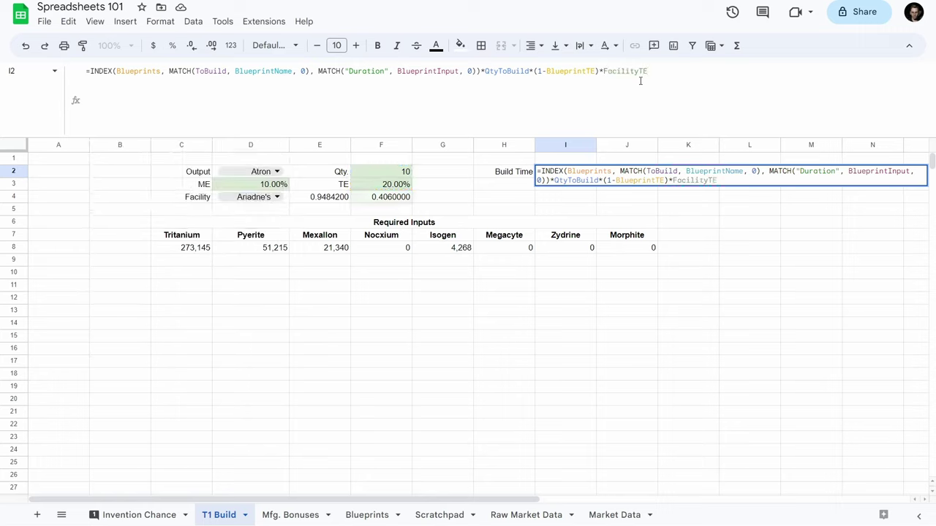
{"action": "key", "text": "Return"}
{"action": "key", "text": "Up"}
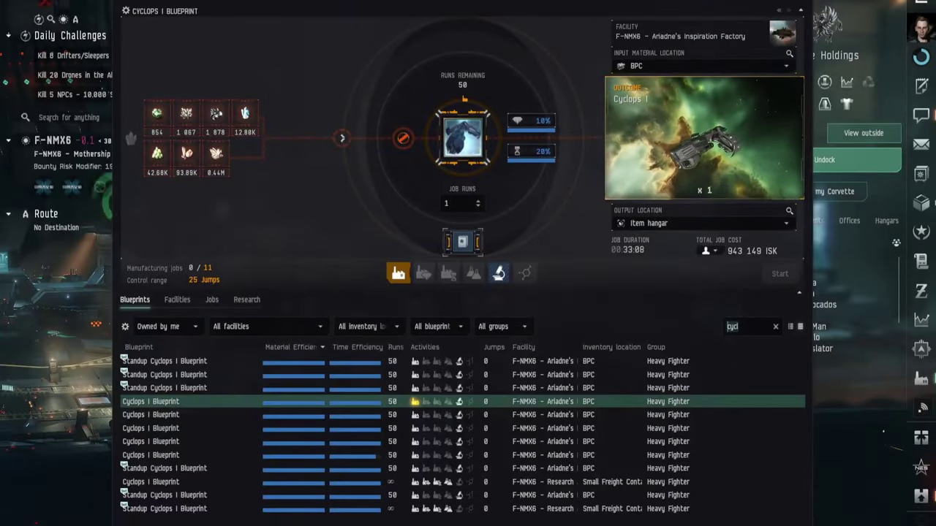
- Search the Industry blueprints for 'Atron' and select the 20-run Atron Blueprint
{"action": "type", "text": "Atron"}
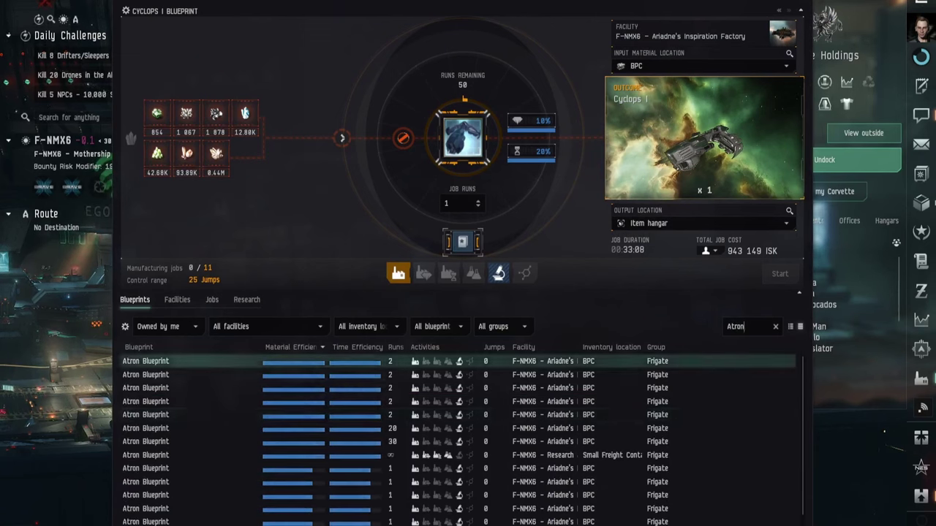
{"action": "left_click", "coordinate": [146, 429]}
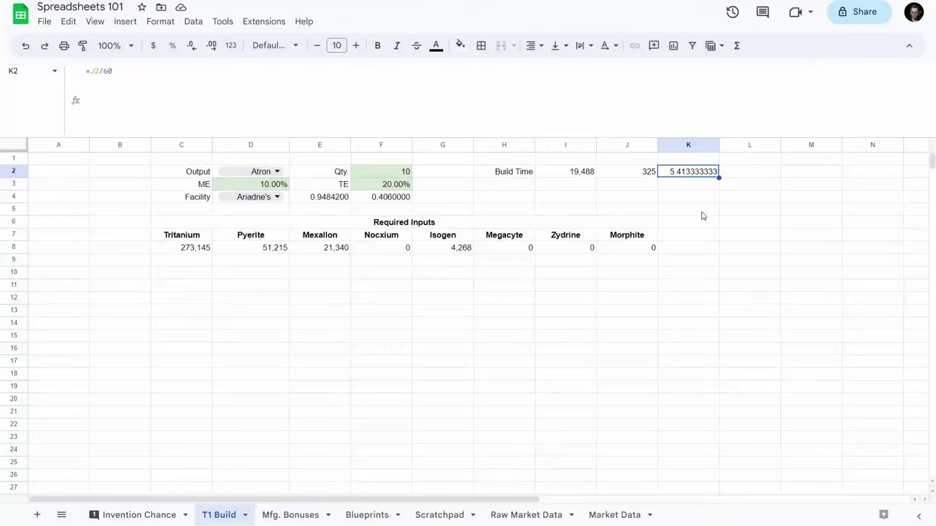
- Inspect the minutes (J2) and hours (K2) conversion formulas, then select Build Time in I2
{"action": "left_click", "coordinate": [642, 175]}
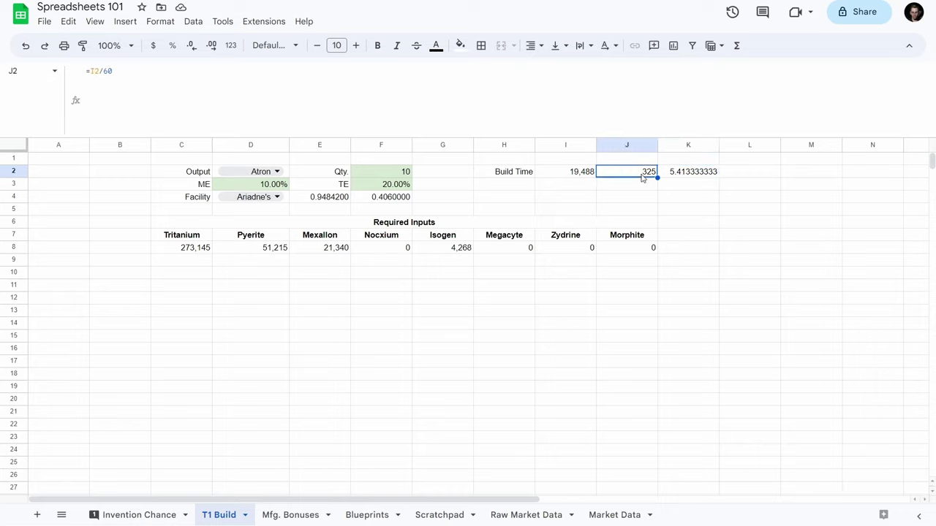
{"action": "left_click", "coordinate": [696, 174]}
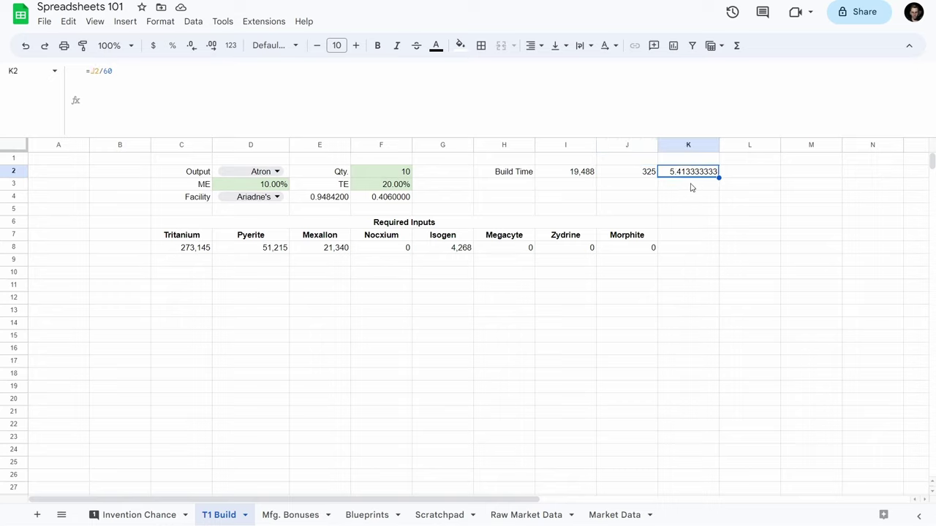
{"action": "left_click", "coordinate": [571, 171]}
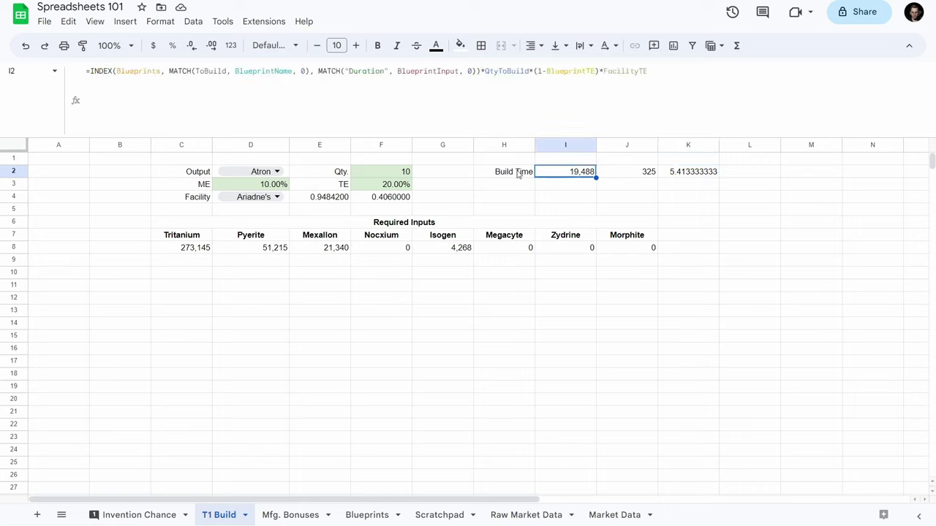
- Change FacilityTE to (1-FacilityTE) in the Build Time formula and check the minutes and hours results
{"action": "left_click", "coordinate": [606, 72]}
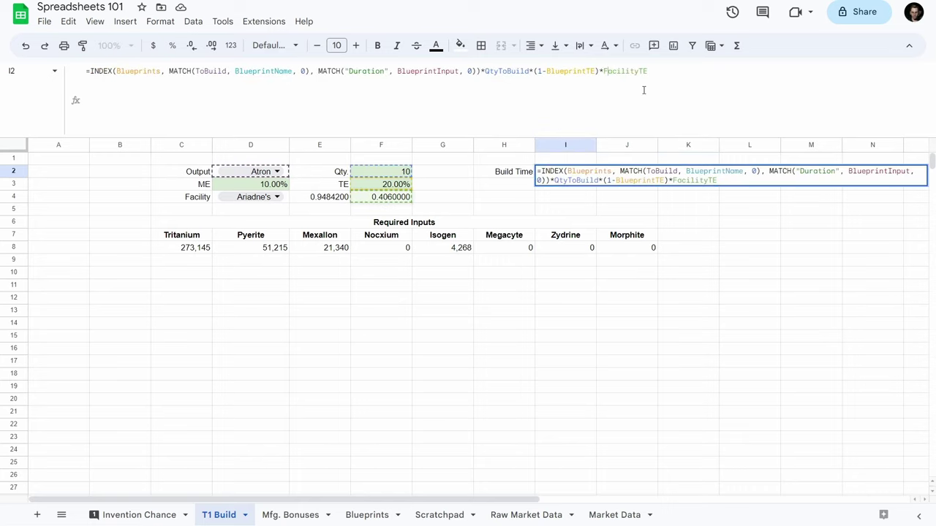
{"action": "type", "text": "1-"}
{"action": "type", "text": "(1-"}
{"action": "key", "text": "End"}
{"action": "type", "text": ")"}
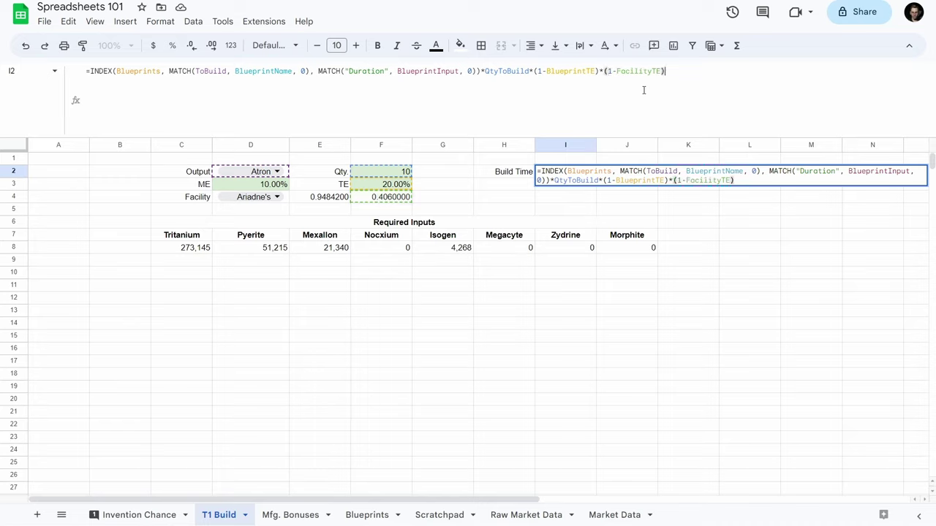
{"action": "key", "text": "Return"}
{"action": "key", "text": "Up"}
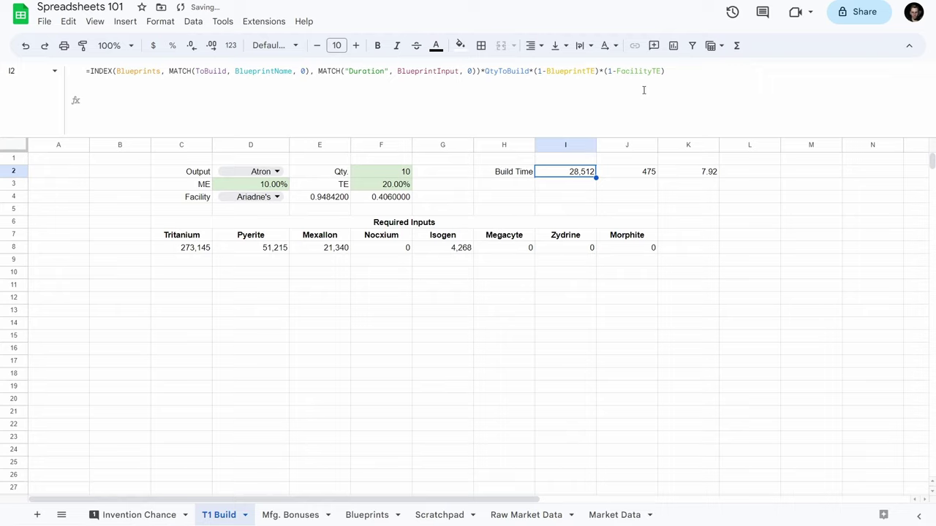
{"action": "key", "text": "Right"}
{"action": "key", "text": "Right"}
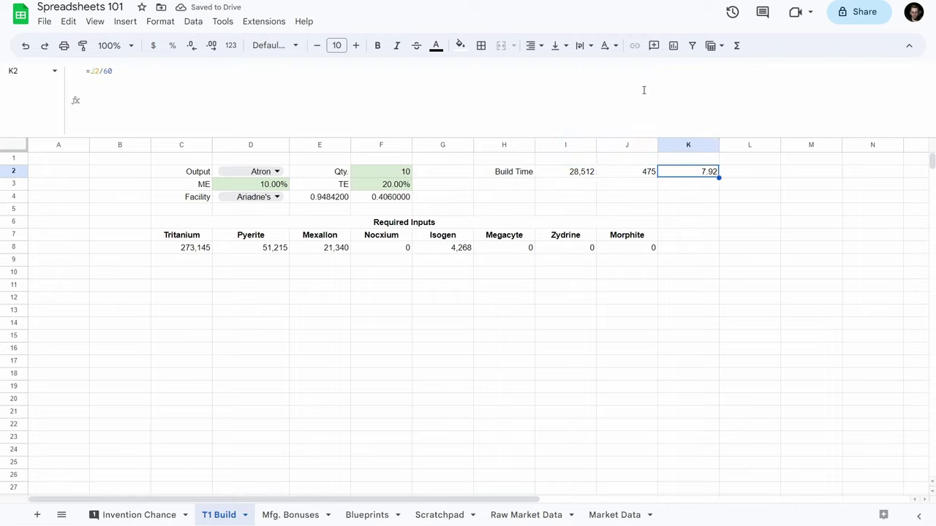
{"action": "key", "text": "Left"}
{"action": "key", "text": "Left"}
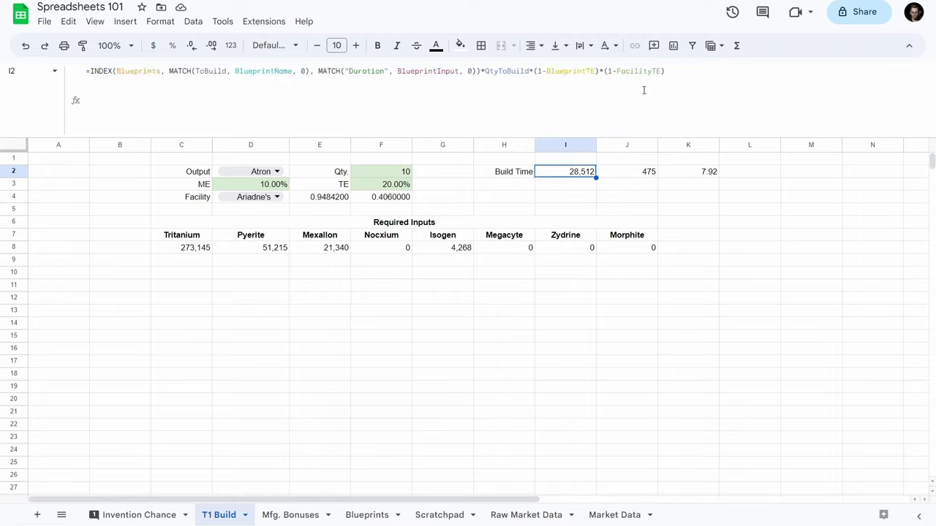
- Toggle undo/redo to compare both versions, then undo back to Duration × QtyToBuild (60,000)
{"action": "key", "text": "ctrl+z"}
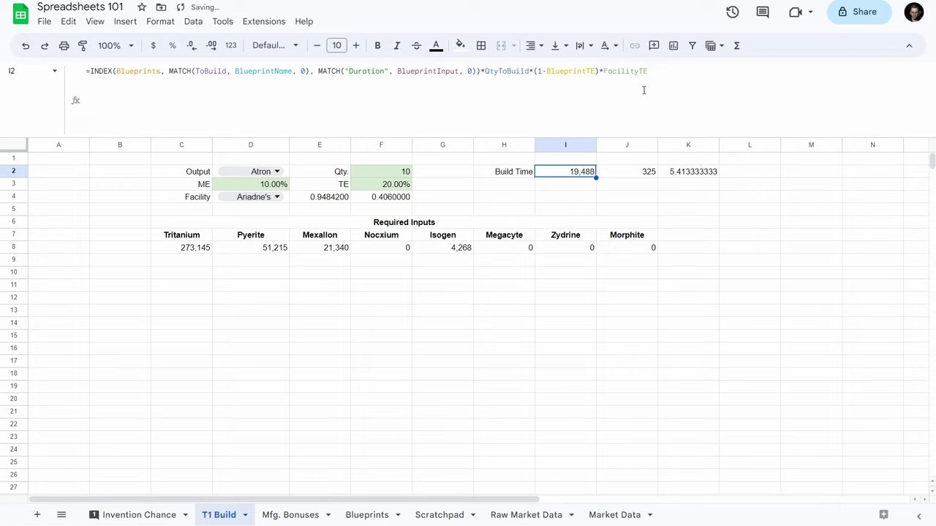
{"action": "key", "text": "ctrl+y"}
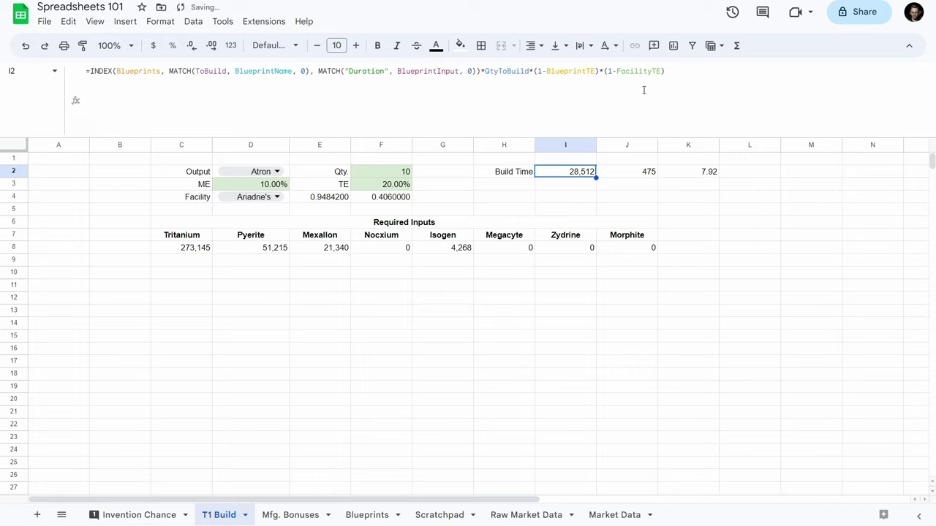
{"action": "key", "text": "ctrl+z"}
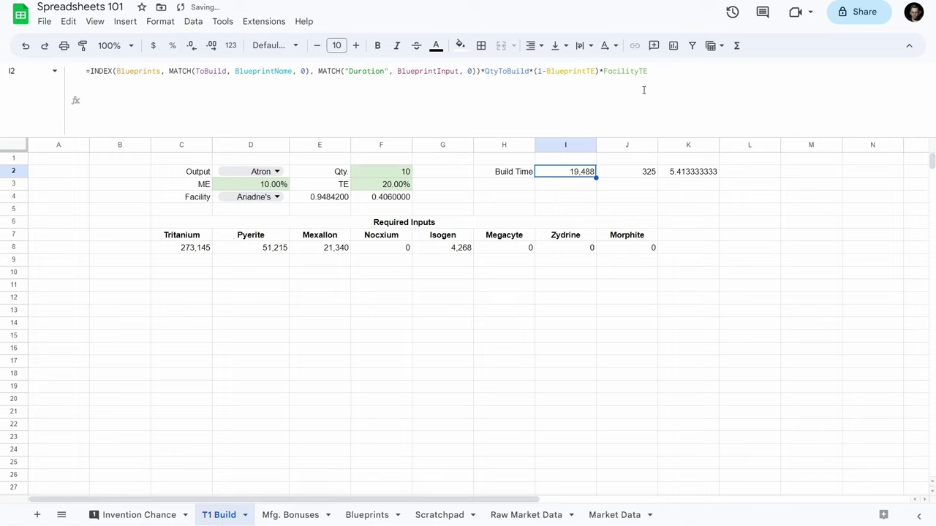
{"action": "key", "text": "ctrl+z"}
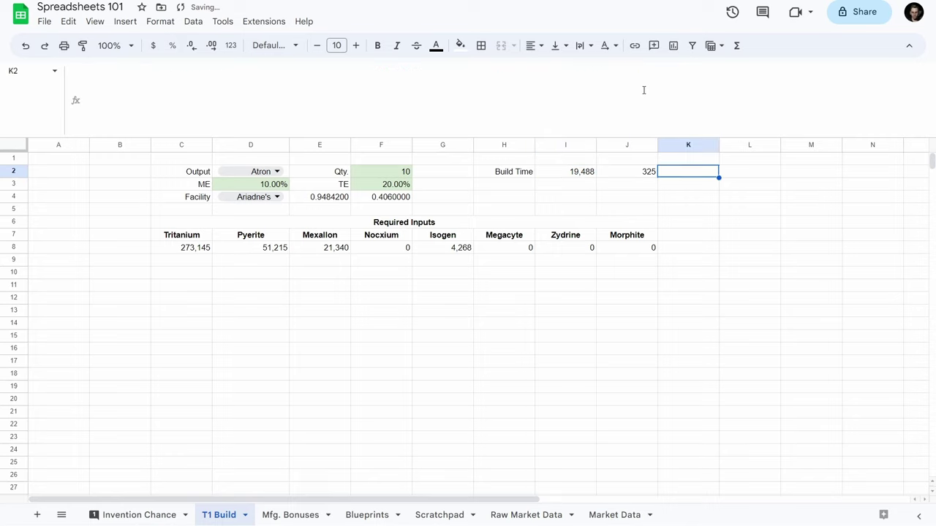
{"action": "key", "text": "ctrl+z"}
{"action": "key", "text": "ctrl+z"}
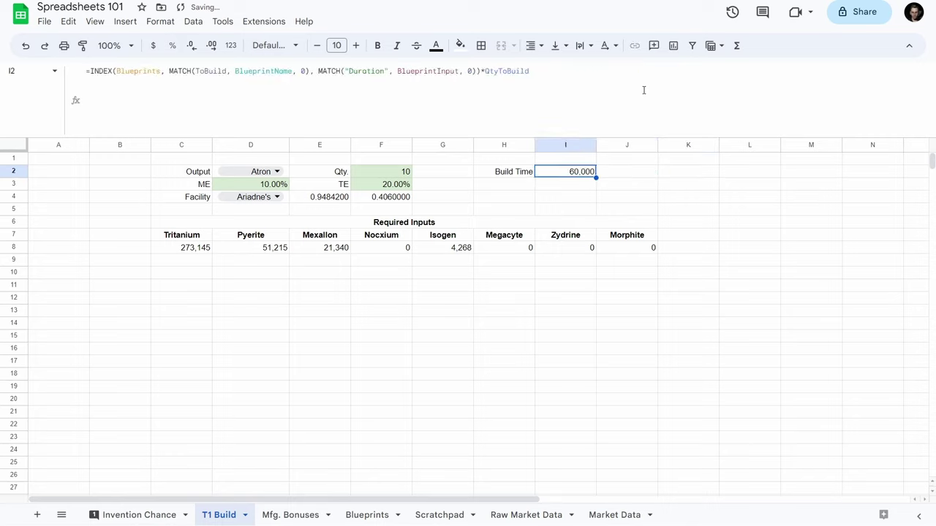